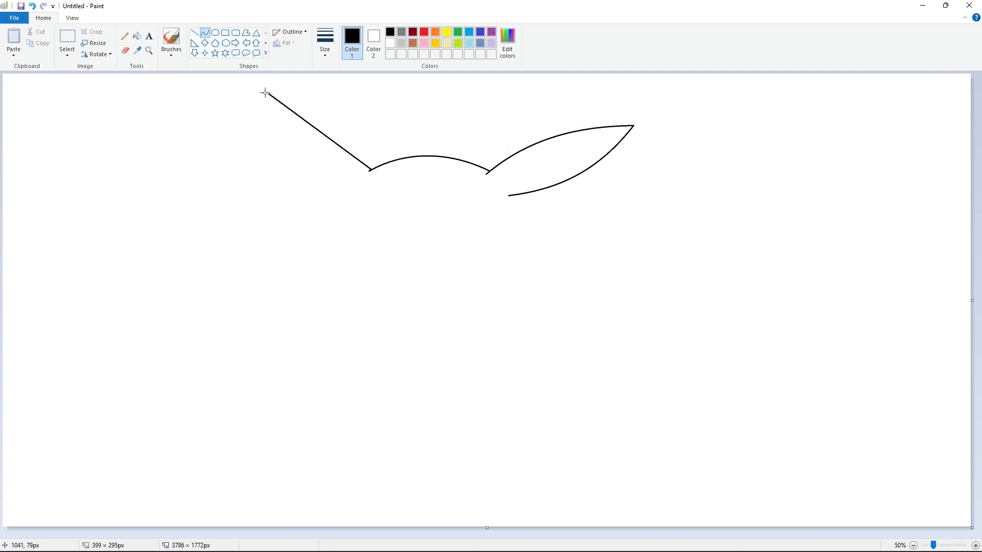
- Shape the left ear with two curved edges and draw the left side of the head down around the cheek
{"action": "left_click_drag", "start_coordinate": [344, 146], "coordinate": [343, 125]}
{"action": "mouse_move", "coordinate": [299, 109]}
{"action": "left_mouse_down"}
{"action": "mouse_move", "coordinate": [302, 100]}
{"action": "mouse_move", "coordinate": [347, 189]}
{"action": "left_mouse_up"}
{"action": "mouse_move", "coordinate": [303, 140]}
{"action": "left_mouse_down"}
{"action": "mouse_move", "coordinate": [337, 239]}
{"action": "mouse_move", "coordinate": [340, 207]}
{"action": "mouse_move", "coordinate": [337, 235]}
{"action": "left_mouse_up"}
{"action": "key", "text": "ctrl+z"}
{"action": "mouse_move", "coordinate": [349, 206]}
{"action": "left_mouse_down"}
{"action": "mouse_move", "coordinate": [330, 234]}
{"action": "mouse_move", "coordinate": [373, 330]}
{"action": "left_mouse_up"}
{"action": "mouse_move", "coordinate": [342, 275]}
{"action": "left_mouse_down"}
{"action": "mouse_move", "coordinate": [327, 277]}
{"action": "mouse_move", "coordinate": [329, 292]}
{"action": "left_mouse_up"}
{"action": "left_click", "coordinate": [422, 259]}
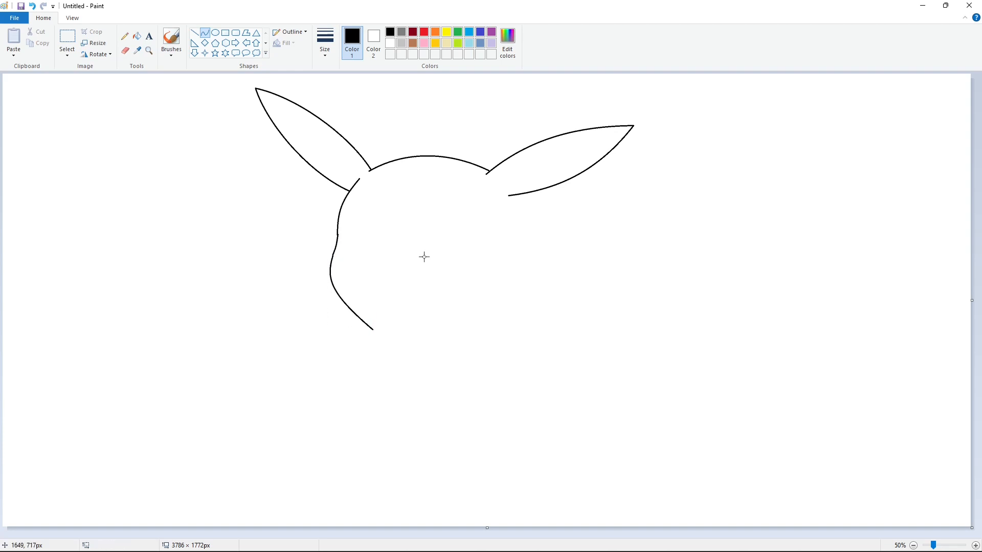
- Draw the right side of the head as a curve running down from beneath the right ear
{"action": "left_click_drag", "start_coordinate": [512, 195], "coordinate": [530, 276]}
{"action": "left_click_drag", "start_coordinate": [522, 233], "coordinate": [524, 225]}
{"action": "left_click", "coordinate": [576, 251]}
{"action": "left_click_drag", "start_coordinate": [526, 261], "coordinate": [547, 365]}
{"action": "left_click_drag", "start_coordinate": [536, 305], "coordinate": [532, 302]}
{"action": "left_click_drag", "start_coordinate": [538, 323], "coordinate": [536, 320]}
{"action": "left_click", "coordinate": [579, 307]}
{"action": "key", "text": "ctrl+z"}
- Continue the right side of the body downward from the head with a slightly bent curve
{"action": "left_click_drag", "start_coordinate": [529, 276], "coordinate": [548, 373]}
{"action": "left_click_drag", "start_coordinate": [537, 322], "coordinate": [531, 308]}
{"action": "left_click", "coordinate": [592, 318]}
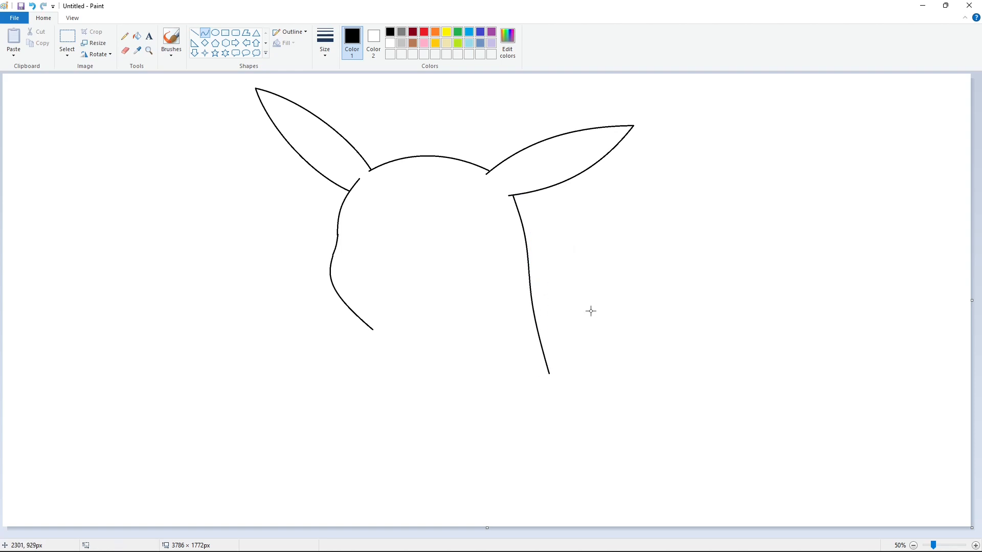
- Draw a curved line across each ear to mark off its tip
{"action": "mouse_move", "coordinate": [595, 128]}
{"action": "left_mouse_down"}
{"action": "mouse_move", "coordinate": [573, 179]}
{"action": "mouse_move", "coordinate": [588, 151]}
{"action": "left_mouse_up"}
{"action": "left_click", "coordinate": [667, 144]}
{"action": "mouse_move", "coordinate": [289, 99]}
{"action": "left_mouse_down"}
{"action": "mouse_move", "coordinate": [297, 152]}
{"action": "mouse_move", "coordinate": [287, 113]}
{"action": "left_mouse_up"}
{"action": "left_click", "coordinate": [373, 117]}
- Draw the right eye as a circle with a smaller highlight circle of about 61 × 61 px inside its upper left
{"action": "left_click", "coordinate": [215, 32]}
{"action": "mouse_move", "coordinate": [448, 224]}
{"action": "left_mouse_down"}
{"action": "mouse_move", "coordinate": [478, 254]}
{"action": "mouse_move", "coordinate": [467, 243]}
{"action": "left_mouse_up"}
{"action": "left_click", "coordinate": [516, 258]}
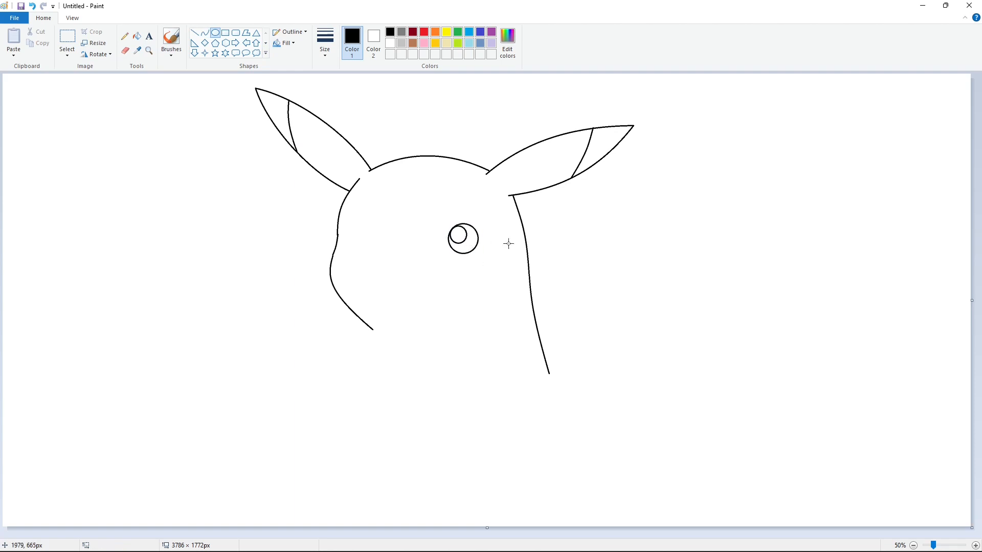
{"action": "key", "text": "ctrl+z"}
{"action": "left_click_drag", "start_coordinate": [453, 229], "coordinate": [467, 241]}
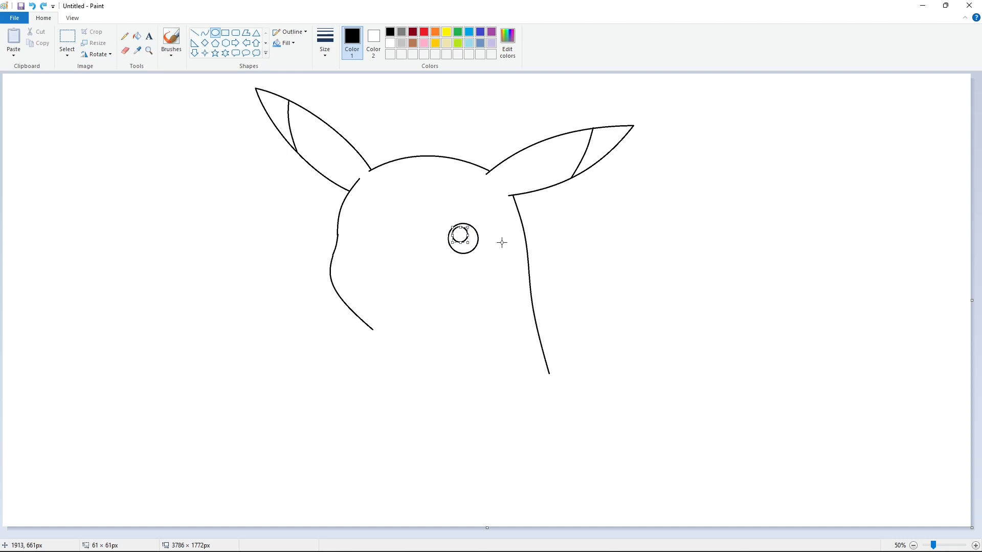
{"action": "left_click", "coordinate": [379, 226]}
- Draw the left eye as a narrower oval with a small oval highlight inside its upper right
{"action": "mouse_move", "coordinate": [349, 222]}
{"action": "left_mouse_down"}
{"action": "mouse_move", "coordinate": [372, 250]}
{"action": "mouse_move", "coordinate": [364, 231]}
{"action": "mouse_move", "coordinate": [370, 240]}
{"action": "left_mouse_up"}
{"action": "left_click", "coordinate": [428, 246]}
{"action": "left_click", "coordinate": [388, 239]}
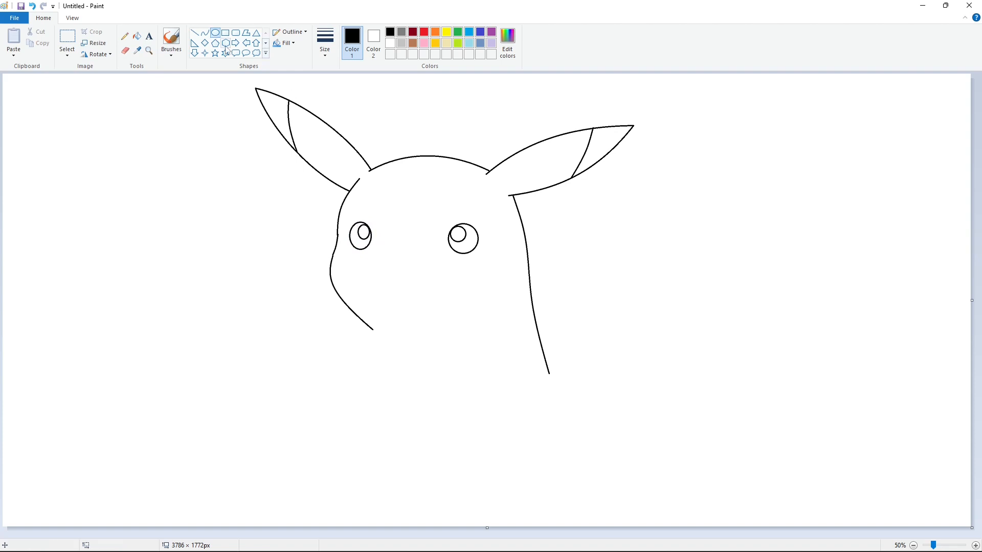
- Draw a tiny triangle nose of about 29 × 17 px between the eyes and flip it vertically
{"action": "left_click", "coordinate": [257, 32]}
{"action": "left_click_drag", "start_coordinate": [391, 256], "coordinate": [399, 261]}
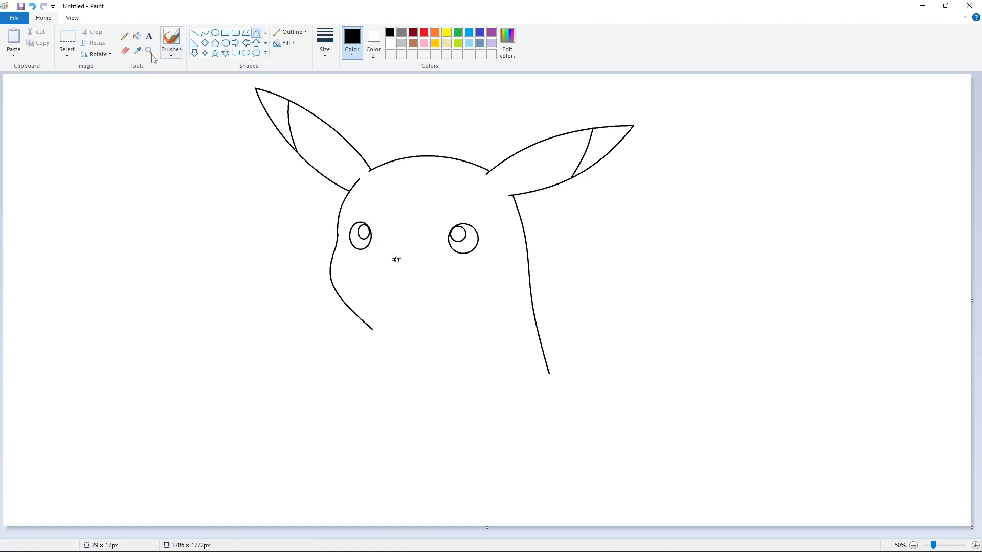
{"action": "left_click", "coordinate": [97, 54]}
{"action": "left_click", "coordinate": [102, 100]}
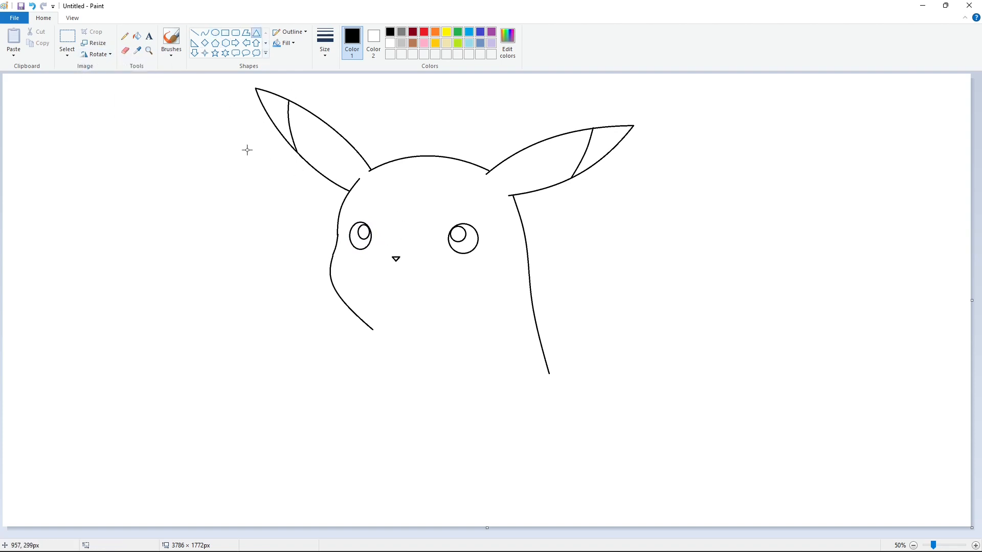
- Draw a wavy smiling mouth beneath the nose from short connected curves
{"action": "left_click", "coordinate": [205, 32]}
{"action": "left_click_drag", "start_coordinate": [385, 279], "coordinate": [395, 272]}
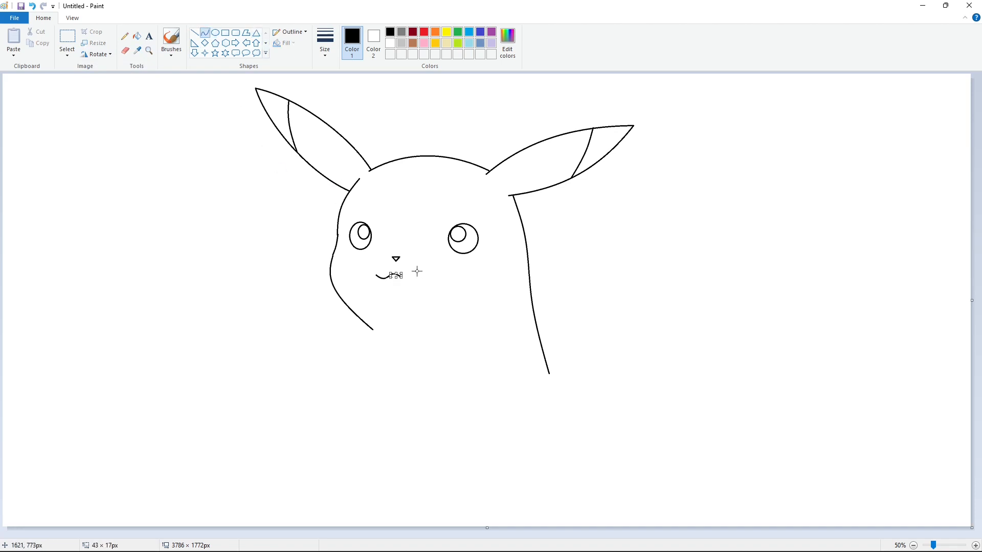
{"action": "left_click", "coordinate": [393, 274]}
{"action": "mouse_move", "coordinate": [411, 276]}
{"action": "left_mouse_down"}
{"action": "mouse_move", "coordinate": [421, 278]}
{"action": "mouse_move", "coordinate": [411, 282]}
{"action": "left_mouse_up"}
- Draw the left cheek as a curve against the face outline and the right cheek as a circle below the eye
{"action": "mouse_move", "coordinate": [332, 255]}
{"action": "left_mouse_down"}
{"action": "mouse_move", "coordinate": [336, 289]}
{"action": "mouse_move", "coordinate": [343, 276]}
{"action": "left_mouse_up"}
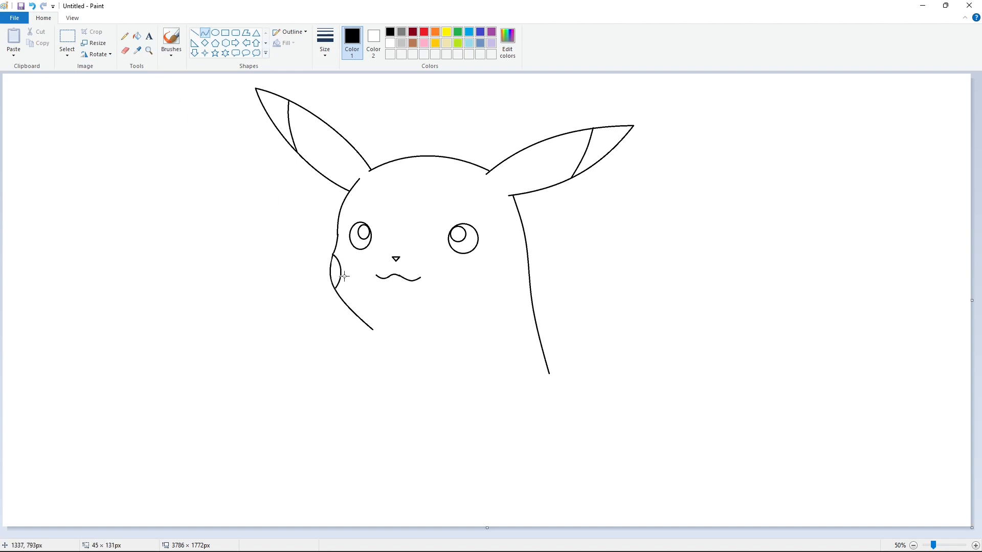
{"action": "left_click", "coordinate": [216, 34]}
{"action": "left_click_drag", "start_coordinate": [464, 263], "coordinate": [507, 304]}
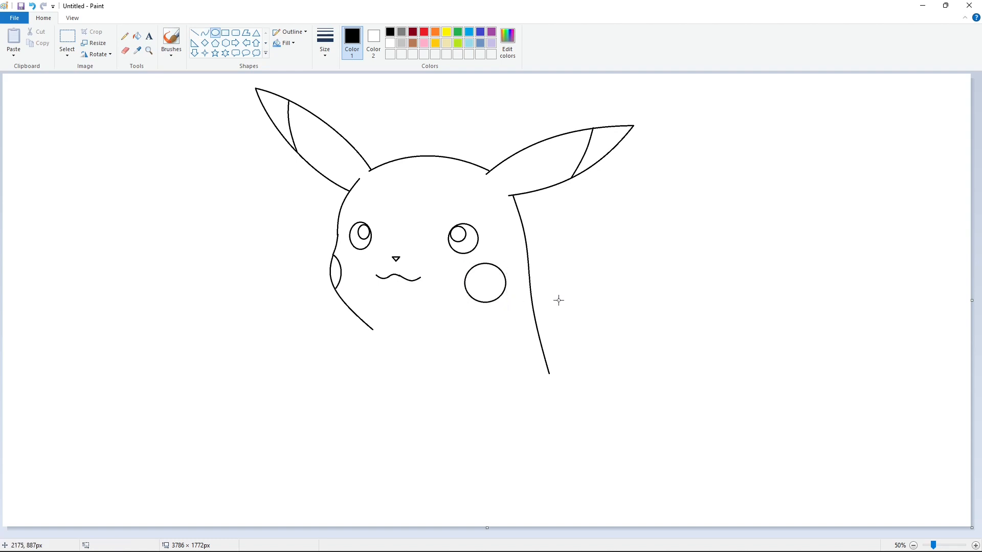
- Draw the bulging outer edge of the left arm from below the cheek down to the paw
{"action": "left_click", "coordinate": [205, 33]}
{"action": "left_click_drag", "start_coordinate": [354, 314], "coordinate": [354, 408]}
{"action": "left_click_drag", "start_coordinate": [353, 361], "coordinate": [336, 367]}
{"action": "left_click", "coordinate": [335, 380]}
{"action": "mouse_move", "coordinate": [355, 408]}
{"action": "left_mouse_down"}
{"action": "mouse_move", "coordinate": [360, 419]}
{"action": "mouse_move", "coordinate": [389, 408]}
{"action": "mouse_move", "coordinate": [380, 342]}
{"action": "left_mouse_up"}
{"action": "left_click", "coordinate": [360, 414]}
{"action": "left_click", "coordinate": [360, 413]}
{"action": "left_click", "coordinate": [354, 401]}
- Draw the left paw's jagged fingers with short straight lines and curve the arm's inner edge down to them
{"action": "left_click", "coordinate": [195, 33]}
{"action": "left_click", "coordinate": [383, 409]}
{"action": "left_click", "coordinate": [380, 409]}
{"action": "left_click", "coordinate": [397, 411]}
{"action": "left_click", "coordinate": [399, 410]}
{"action": "left_click", "coordinate": [418, 399]}
{"action": "left_click", "coordinate": [205, 33]}
{"action": "left_click_drag", "start_coordinate": [386, 383], "coordinate": [392, 381]}
{"action": "left_click", "coordinate": [467, 373]}
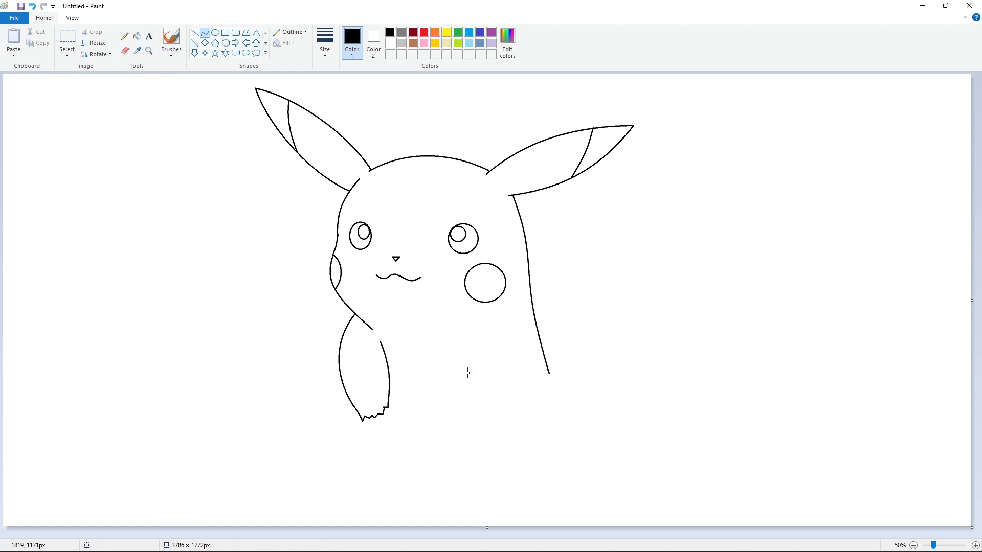
- Draw the rounded lower right side of the body and its wavy bottom edge
{"action": "mouse_move", "coordinate": [549, 374]}
{"action": "left_mouse_down"}
{"action": "mouse_move", "coordinate": [526, 482]}
{"action": "mouse_move", "coordinate": [497, 493]}
{"action": "left_mouse_up"}
{"action": "mouse_move", "coordinate": [524, 432]}
{"action": "left_mouse_down"}
{"action": "mouse_move", "coordinate": [537, 406]}
{"action": "mouse_move", "coordinate": [563, 434]}
{"action": "mouse_move", "coordinate": [555, 486]}
{"action": "mouse_move", "coordinate": [440, 479]}
{"action": "mouse_move", "coordinate": [471, 496]}
{"action": "mouse_move", "coordinate": [372, 484]}
{"action": "mouse_move", "coordinate": [429, 477]}
{"action": "left_mouse_up"}
{"action": "left_click", "coordinate": [628, 478]}
{"action": "left_click", "coordinate": [589, 493]}
- Draw the left hip as an outward curve from the left paw to the bottom of the body
{"action": "mouse_move", "coordinate": [405, 485]}
{"action": "left_mouse_down"}
{"action": "mouse_move", "coordinate": [372, 484]}
{"action": "mouse_move", "coordinate": [423, 476]}
{"action": "mouse_move", "coordinate": [391, 490]}
{"action": "mouse_move", "coordinate": [362, 476]}
{"action": "mouse_move", "coordinate": [357, 410]}
{"action": "left_mouse_up"}
{"action": "key", "text": "ctrl+z"}
{"action": "left_click", "coordinate": [583, 492]}
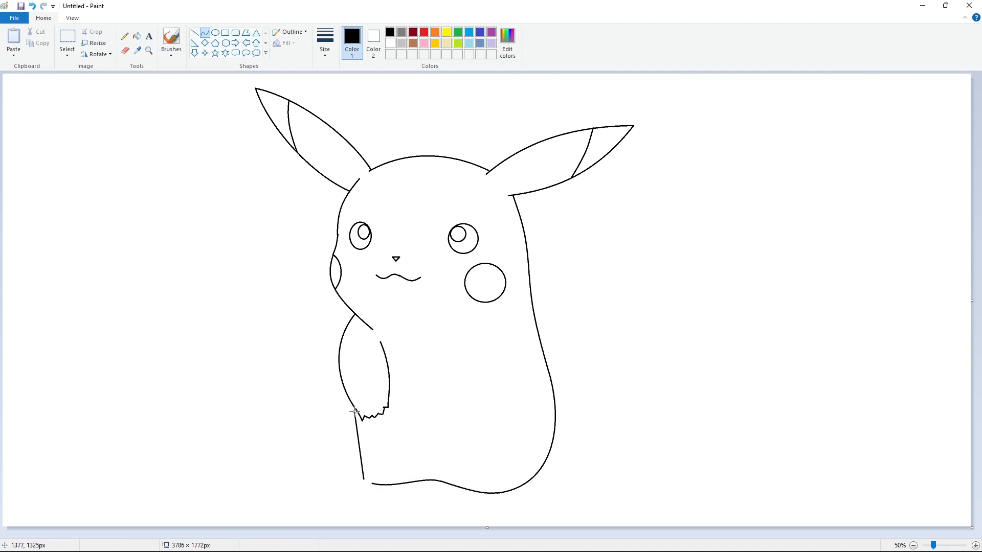
{"action": "left_click_drag", "start_coordinate": [360, 444], "coordinate": [337, 446]}
{"action": "left_click", "coordinate": [233, 445]}
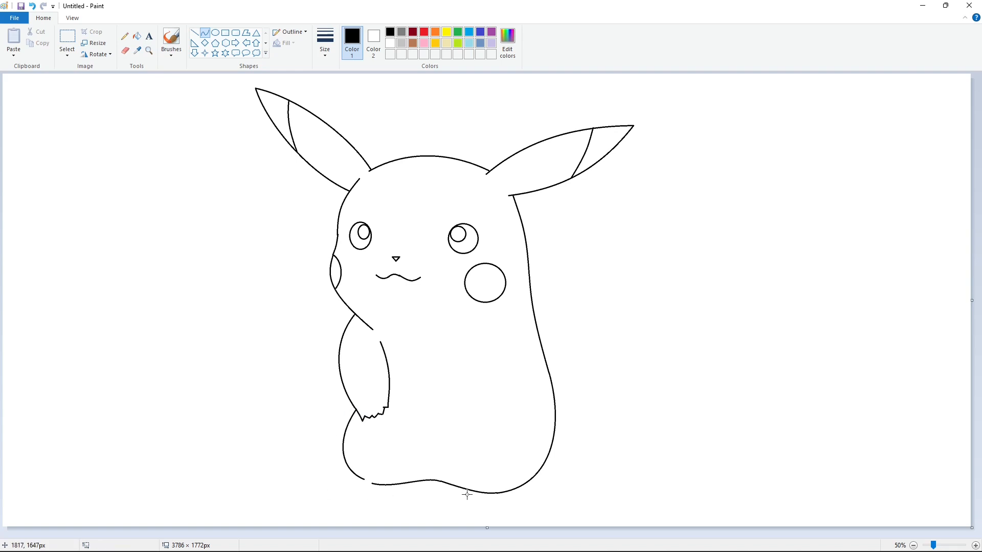
- Draw two small rounded feet under the body and add short curved toe lines to each
{"action": "left_click_drag", "start_coordinate": [370, 487], "coordinate": [337, 504]}
{"action": "left_click_drag", "start_coordinate": [350, 507], "coordinate": [354, 520]}
{"action": "left_click_drag", "start_coordinate": [482, 493], "coordinate": [472, 519]}
{"action": "key", "text": "ctrl+z"}
{"action": "mouse_move", "coordinate": [480, 520]}
{"action": "left_mouse_down"}
{"action": "mouse_move", "coordinate": [499, 524]}
{"action": "mouse_move", "coordinate": [483, 513]}
{"action": "left_mouse_up"}
{"action": "left_click", "coordinate": [480, 509]}
{"action": "left_click", "coordinate": [357, 502]}
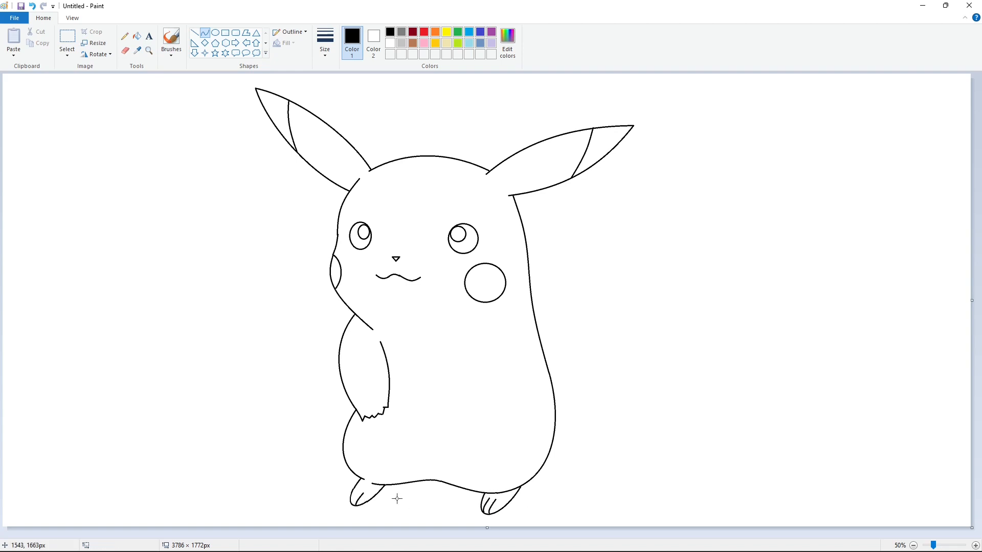
{"action": "left_click_drag", "start_coordinate": [352, 505], "coordinate": [359, 494]}
{"action": "left_click", "coordinate": [353, 496]}
- Draw the curved inner edge of the right arm from the chest down to the wrist
{"action": "left_click_drag", "start_coordinate": [463, 341], "coordinate": [438, 390]}
{"action": "left_click", "coordinate": [452, 358]}
{"action": "left_click", "coordinate": [439, 373]}
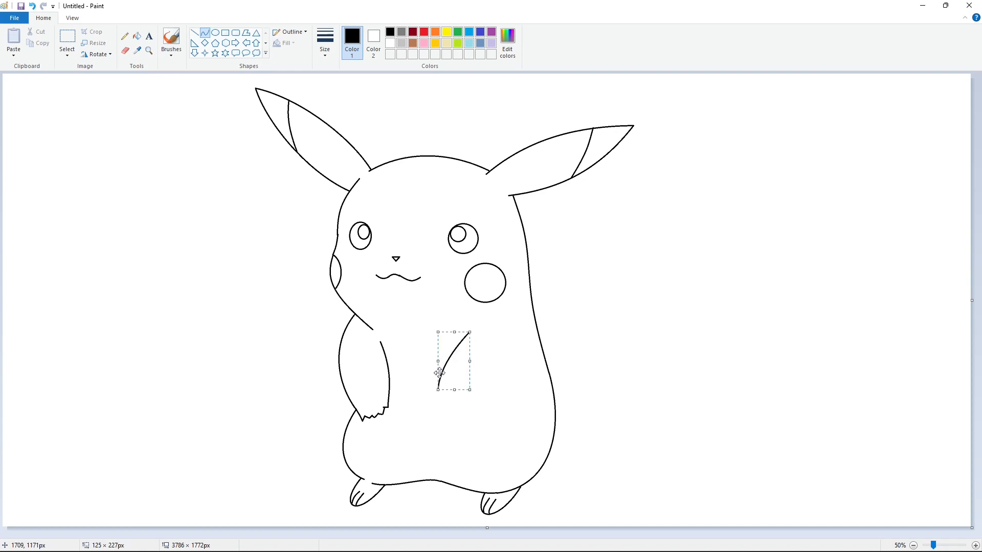
{"action": "left_click", "coordinate": [450, 392]}
- Draw the right paw's jagged fingers with short straight lines at the end of the arm
{"action": "left_click", "coordinate": [194, 32]}
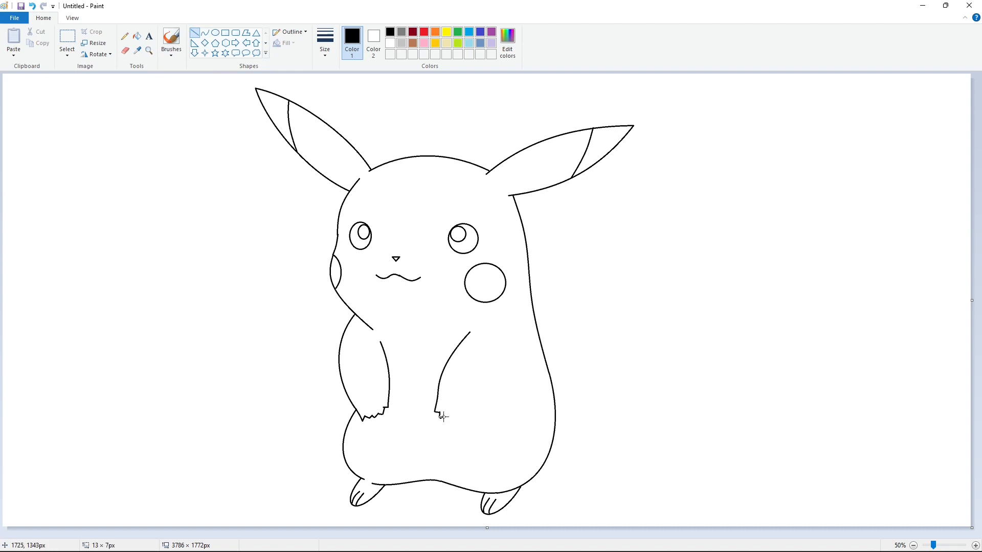
{"action": "left_click_drag", "start_coordinate": [444, 417], "coordinate": [449, 418]}
{"action": "left_click", "coordinate": [451, 410]}
{"action": "left_click", "coordinate": [459, 408]}
{"action": "left_click", "coordinate": [452, 415]}
{"action": "left_click", "coordinate": [460, 422]}
{"action": "left_click", "coordinate": [463, 420]}
- Draw the right arm's lower edge as a curve of about 221 × 201 px from the fingers to the elbow
{"action": "left_click", "coordinate": [204, 32]}
{"action": "left_click_drag", "start_coordinate": [454, 424], "coordinate": [511, 374]}
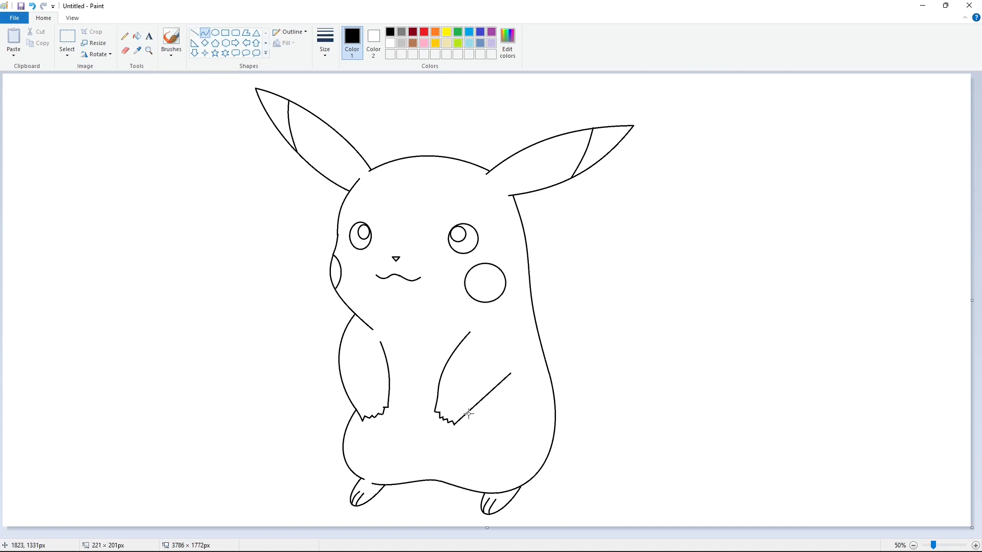
{"action": "left_click_drag", "start_coordinate": [483, 404], "coordinate": [533, 413]}
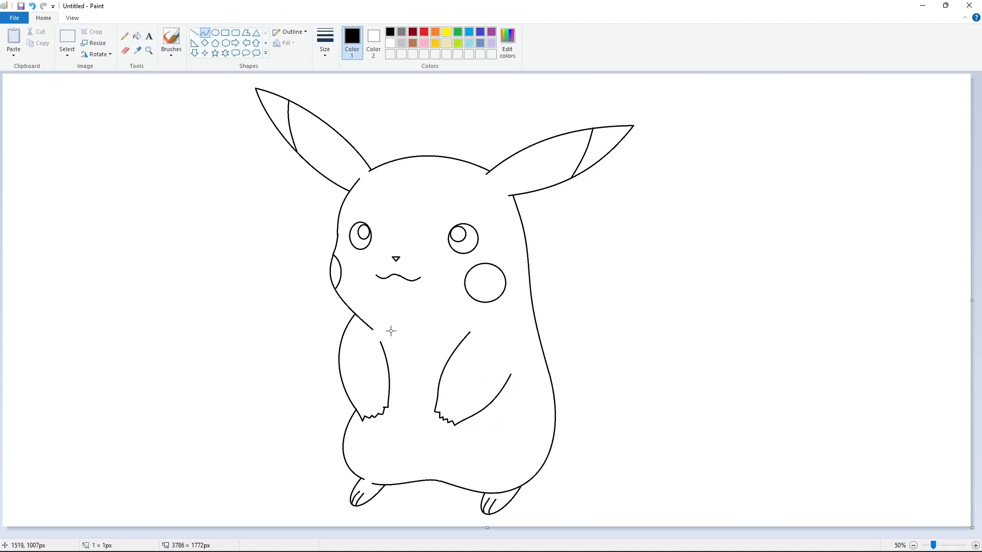
- Draw a small crescent-shaped chin mark below the mouth from two curves
{"action": "left_click_drag", "start_coordinate": [392, 331], "coordinate": [429, 331]}
{"action": "left_click_drag", "start_coordinate": [407, 332], "coordinate": [409, 352]}
{"action": "left_click", "coordinate": [476, 353]}
- Draw two pointed stripe outlines on the right edge of the body, one above the other
{"action": "left_click_drag", "start_coordinate": [544, 351], "coordinate": [544, 354]}
{"action": "left_click_drag", "start_coordinate": [540, 345], "coordinate": [512, 345]}
{"action": "left_click", "coordinate": [629, 347]}
{"action": "left_click_drag", "start_coordinate": [555, 418], "coordinate": [555, 420]}
{"action": "left_click_drag", "start_coordinate": [554, 409], "coordinate": [532, 408]}
{"action": "left_click", "coordinate": [643, 422]}
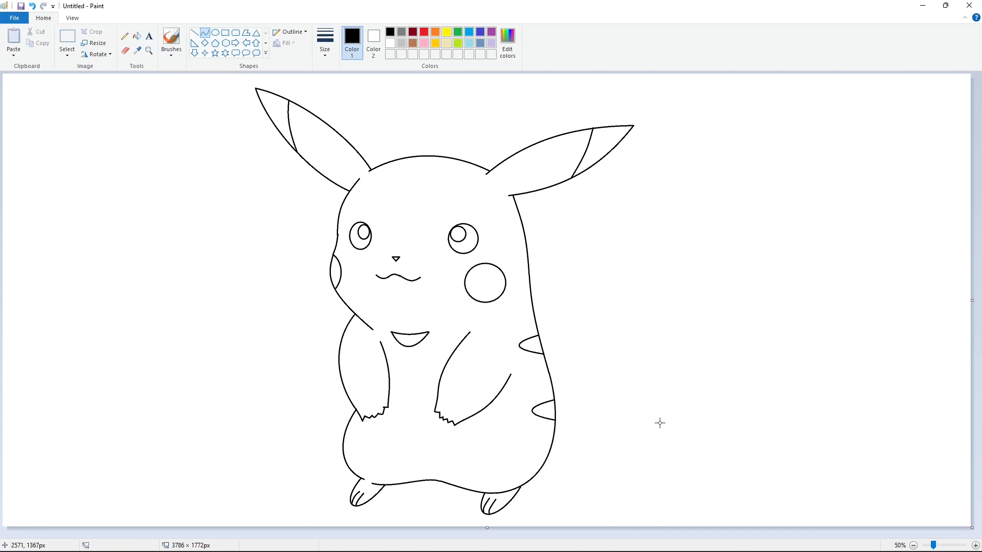
- Outline shadow areas in indigo at the base of both ears with the Curve tool
{"action": "left_click", "coordinate": [480, 32]}
{"action": "mouse_move", "coordinate": [532, 191]}
{"action": "left_mouse_down"}
{"action": "mouse_move", "coordinate": [508, 191]}
{"action": "mouse_move", "coordinate": [518, 211]}
{"action": "mouse_move", "coordinate": [508, 199]}
{"action": "left_mouse_up"}
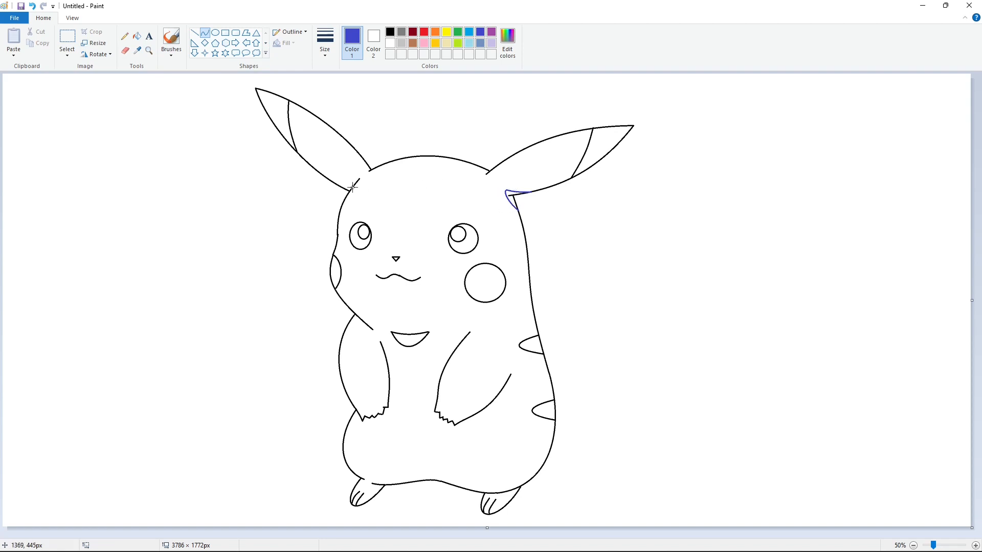
{"action": "mouse_move", "coordinate": [353, 187]}
{"action": "left_mouse_down"}
{"action": "mouse_move", "coordinate": [336, 183]}
{"action": "mouse_move", "coordinate": [346, 189]}
{"action": "left_mouse_up"}
- Outline the shadows in indigo with a wavy line across the lower body and a short curve on each foot
{"action": "mouse_move", "coordinate": [541, 468]}
{"action": "left_mouse_down"}
{"action": "mouse_move", "coordinate": [459, 469]}
{"action": "mouse_move", "coordinate": [500, 484]}
{"action": "mouse_move", "coordinate": [397, 459]}
{"action": "mouse_move", "coordinate": [420, 451]}
{"action": "mouse_move", "coordinate": [344, 457]}
{"action": "mouse_move", "coordinate": [370, 469]}
{"action": "left_mouse_up"}
{"action": "left_click", "coordinate": [581, 497]}
{"action": "left_click", "coordinate": [497, 450]}
{"action": "key", "text": "ctrl+z"}
{"action": "left_click", "coordinate": [432, 455]}
{"action": "left_click", "coordinate": [357, 472]}
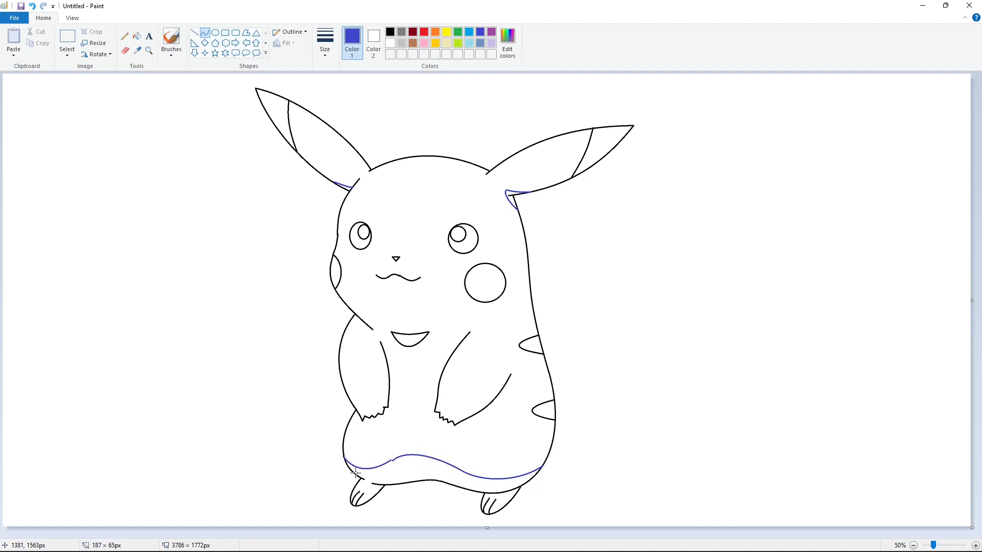
{"action": "left_click", "coordinate": [454, 472]}
{"action": "left_click_drag", "start_coordinate": [502, 495], "coordinate": [503, 493]}
- Draw the left zigzag edge of the tail with black straight lines, starting from the right side of the body
{"action": "left_click", "coordinate": [195, 32]}
{"action": "left_click", "coordinate": [390, 32]}
{"action": "mouse_move", "coordinate": [555, 408]}
{"action": "left_mouse_down"}
{"action": "mouse_move", "coordinate": [575, 400]}
{"action": "mouse_move", "coordinate": [559, 376]}
{"action": "mouse_move", "coordinate": [587, 365]}
{"action": "mouse_move", "coordinate": [570, 324]}
{"action": "mouse_move", "coordinate": [629, 309]}
{"action": "mouse_move", "coordinate": [605, 314]}
{"action": "mouse_move", "coordinate": [556, 241]}
{"action": "mouse_move", "coordinate": [681, 162]}
{"action": "left_mouse_up"}
{"action": "key", "text": "ctrl+z"}
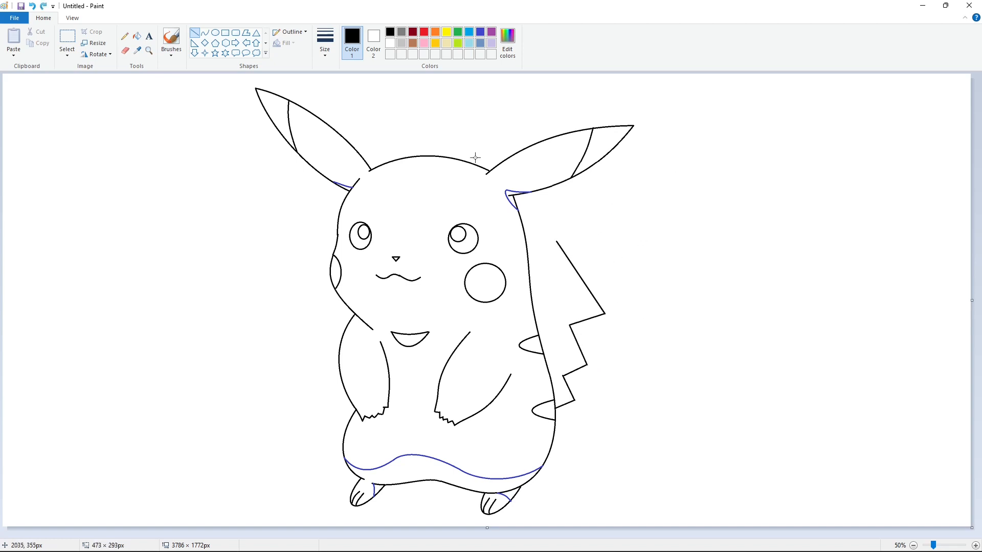
- Complete the lightning-bolt tail with curved long edges, a straight end and a right zigzag edge back to the body
{"action": "left_click", "coordinate": [204, 32]}
{"action": "mouse_move", "coordinate": [557, 241]}
{"action": "left_mouse_down"}
{"action": "mouse_move", "coordinate": [678, 166]}
{"action": "mouse_move", "coordinate": [716, 248]}
{"action": "mouse_move", "coordinate": [621, 280]}
{"action": "mouse_move", "coordinate": [634, 326]}
{"action": "mouse_move", "coordinate": [600, 337]}
{"action": "mouse_move", "coordinate": [608, 372]}
{"action": "mouse_move", "coordinate": [581, 389]}
{"action": "mouse_move", "coordinate": [585, 410]}
{"action": "mouse_move", "coordinate": [555, 419]}
{"action": "left_mouse_up"}
{"action": "left_click", "coordinate": [194, 32]}
{"action": "left_click", "coordinate": [204, 32]}
{"action": "left_click", "coordinate": [669, 271]}
{"action": "left_click", "coordinate": [668, 272]}
{"action": "left_click", "coordinate": [331, 97]}
{"action": "left_click", "coordinate": [194, 32]}
- Draw a jagged indigo boundary across the lower part of the tail with short straight lines
{"action": "left_click", "coordinate": [480, 33]}
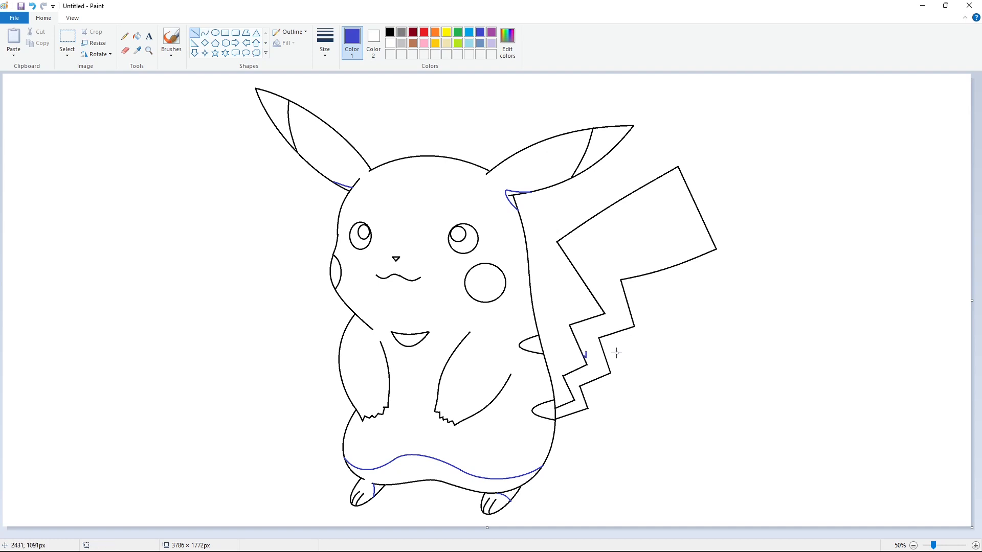
{"action": "left_click_drag", "start_coordinate": [586, 351], "coordinate": [601, 357]}
{"action": "left_click", "coordinate": [632, 352]}
{"action": "left_click", "coordinate": [634, 357]}
{"action": "left_click", "coordinate": [610, 358]}
{"action": "left_click", "coordinate": [627, 353]}
{"action": "left_click", "coordinate": [638, 350]}
{"action": "left_click", "coordinate": [602, 335]}
- Outline the tail's shadow in indigo up to its outer corner and draw a leaf-shaped shadow around the right elbow
{"action": "mouse_move", "coordinate": [573, 328]}
{"action": "left_mouse_down"}
{"action": "mouse_move", "coordinate": [619, 323]}
{"action": "mouse_move", "coordinate": [594, 266]}
{"action": "mouse_move", "coordinate": [716, 249]}
{"action": "left_mouse_up"}
{"action": "left_click", "coordinate": [661, 326]}
{"action": "left_click", "coordinate": [205, 32]}
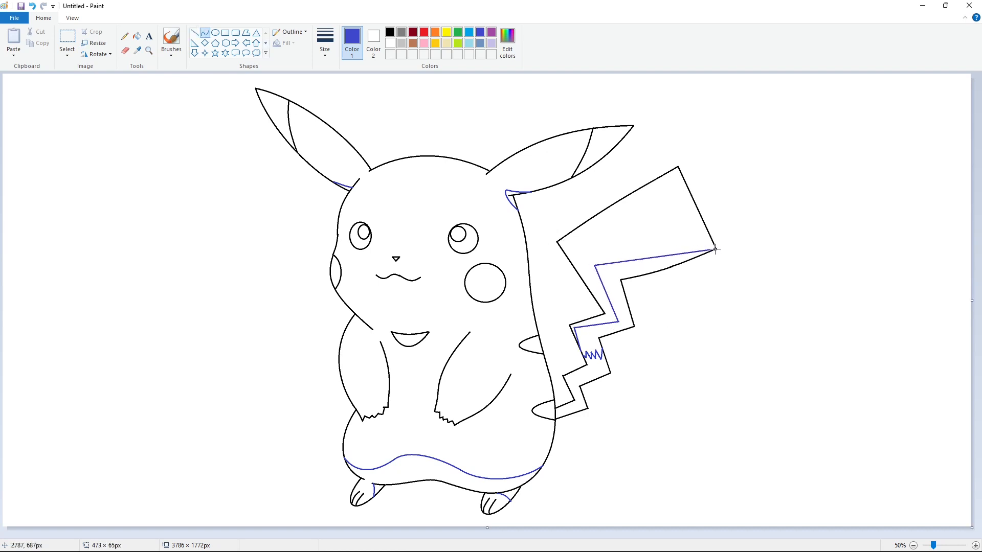
{"action": "left_click_drag", "start_coordinate": [650, 258], "coordinate": [665, 254]}
{"action": "left_click", "coordinate": [664, 254]}
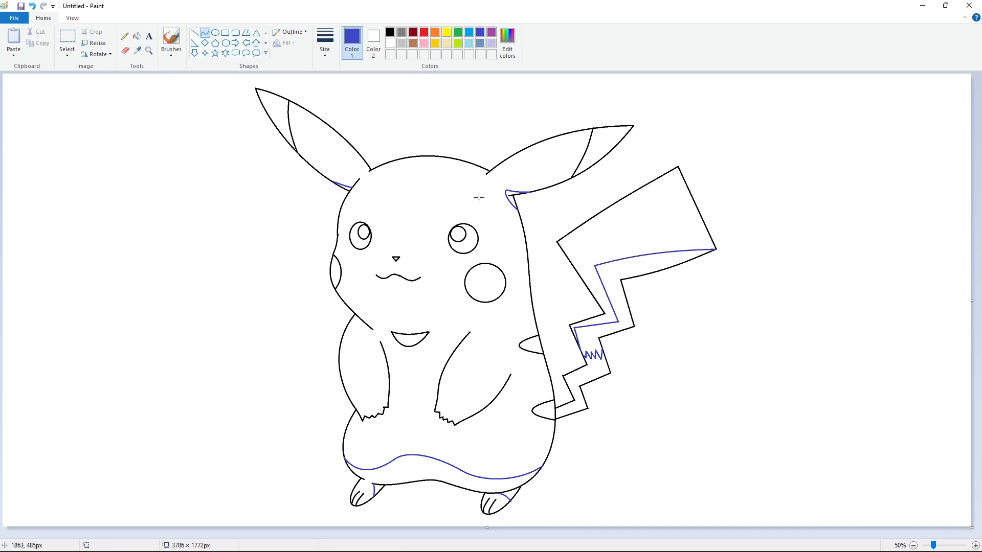
{"action": "mouse_move", "coordinate": [493, 397]}
{"action": "left_mouse_down"}
{"action": "mouse_move", "coordinate": [511, 368]}
{"action": "mouse_move", "coordinate": [497, 397]}
{"action": "left_mouse_up"}
{"action": "left_click_drag", "start_coordinate": [517, 374], "coordinate": [521, 391]}
- Fill the outlined ear, elbow, foot and tail areas with indigo
{"action": "left_click", "coordinate": [136, 36]}
{"action": "left_click", "coordinate": [512, 198]}
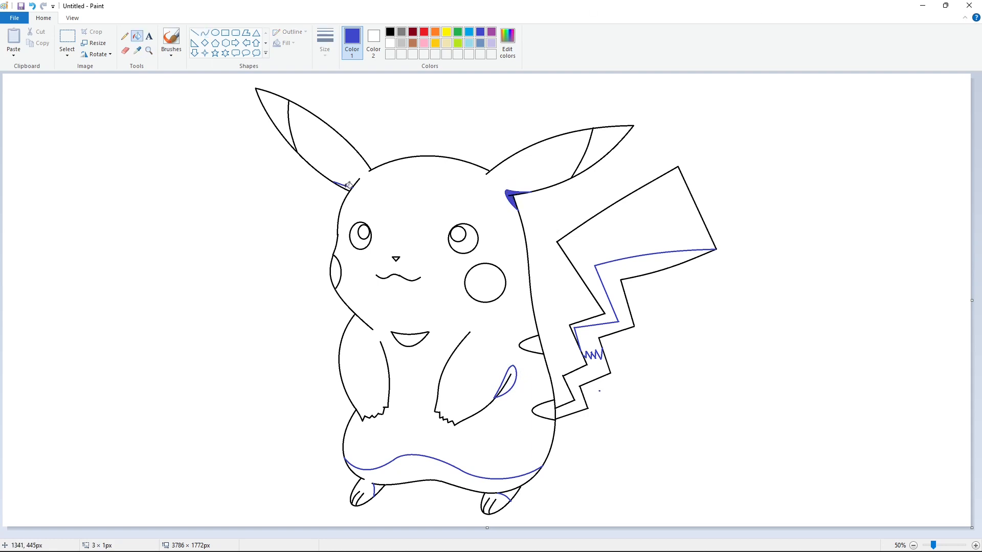
{"action": "left_click", "coordinate": [343, 185]}
{"action": "left_click", "coordinate": [515, 376]}
{"action": "left_click", "coordinate": [596, 368]}
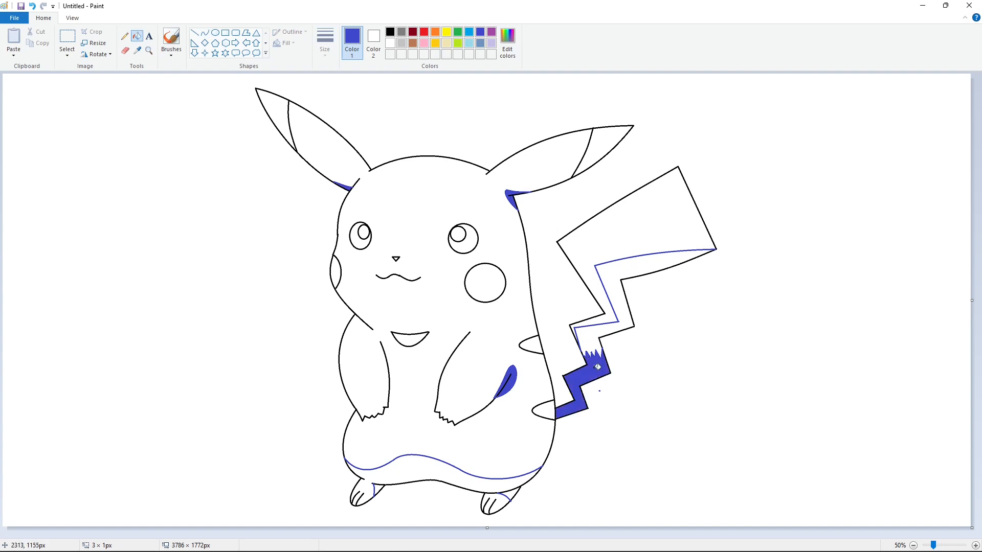
{"action": "left_click", "coordinate": [636, 223]}
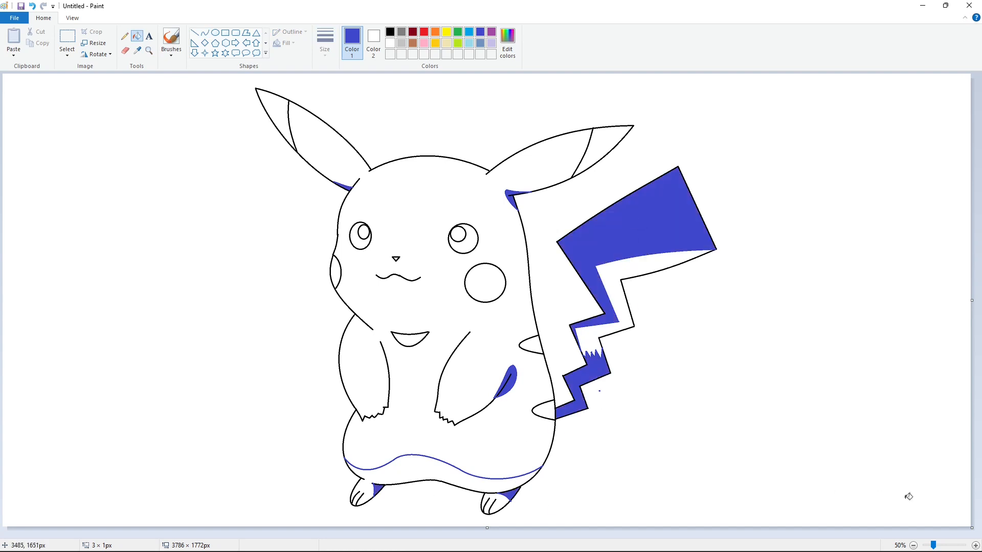
- Close the gap in the outline above the left foot with an indigo line and fill the lower body shadow with indigo
{"action": "left_click", "coordinate": [976, 546]}
{"action": "scroll", "coordinate": [483, 487], "scroll_direction": "down", "scroll_amount": 2}
{"action": "scroll", "coordinate": [484, 487], "scroll_direction": "right", "scroll_amount": 6}
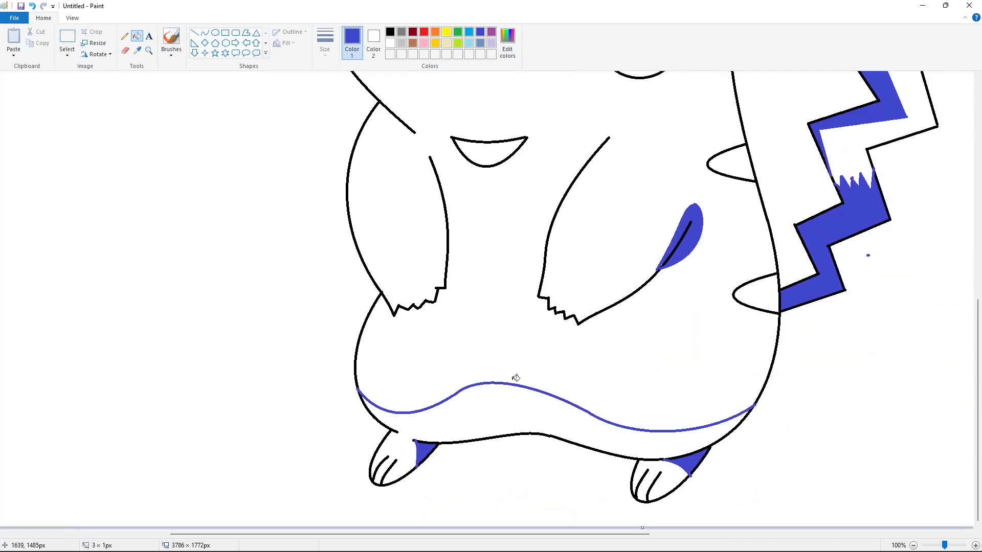
{"action": "left_click", "coordinate": [194, 32]}
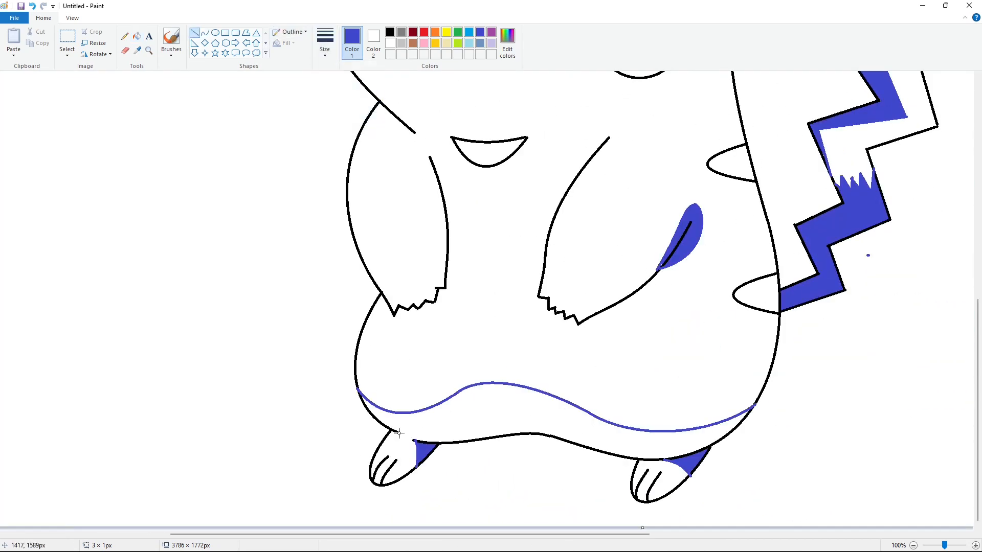
{"action": "left_click", "coordinate": [136, 36]}
{"action": "left_click", "coordinate": [501, 395]}
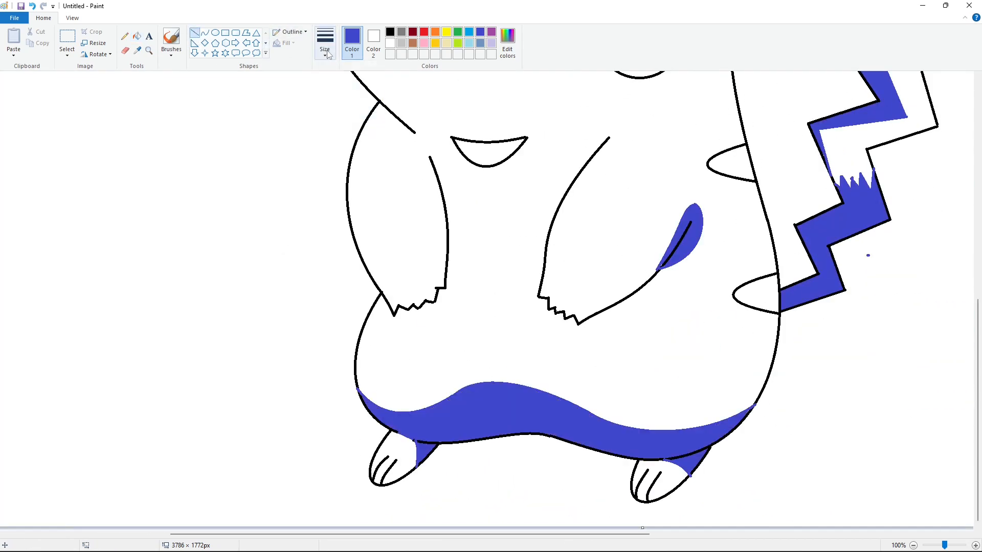
- Try to retouch the shadow edges on both feet with black lines of a different thickness
{"action": "left_click", "coordinate": [327, 55]}
{"action": "left_click", "coordinate": [347, 113]}
{"action": "left_click", "coordinate": [390, 32]}
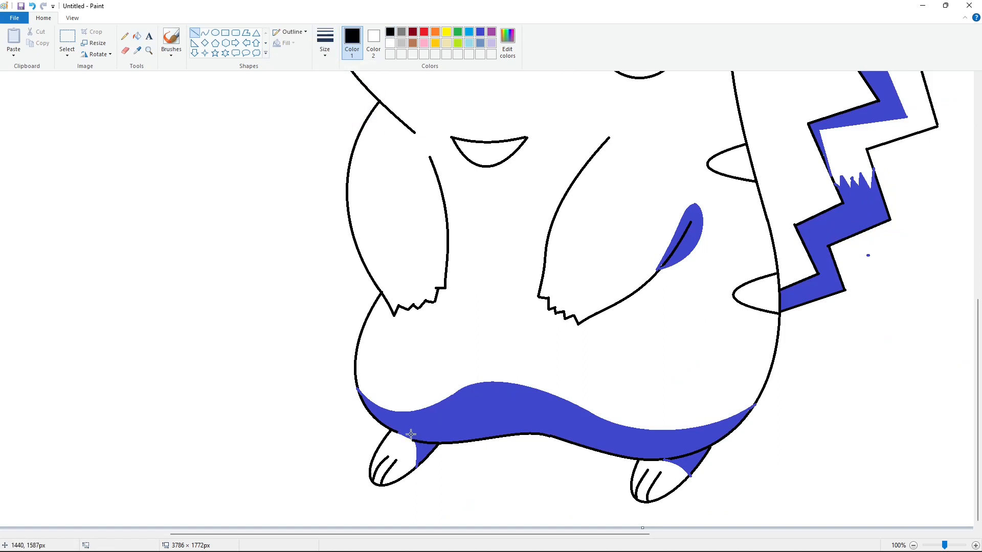
{"action": "left_click_drag", "start_coordinate": [420, 461], "coordinate": [416, 466]}
{"action": "left_click_drag", "start_coordinate": [661, 461], "coordinate": [687, 479]}
{"action": "left_click", "coordinate": [725, 476]}
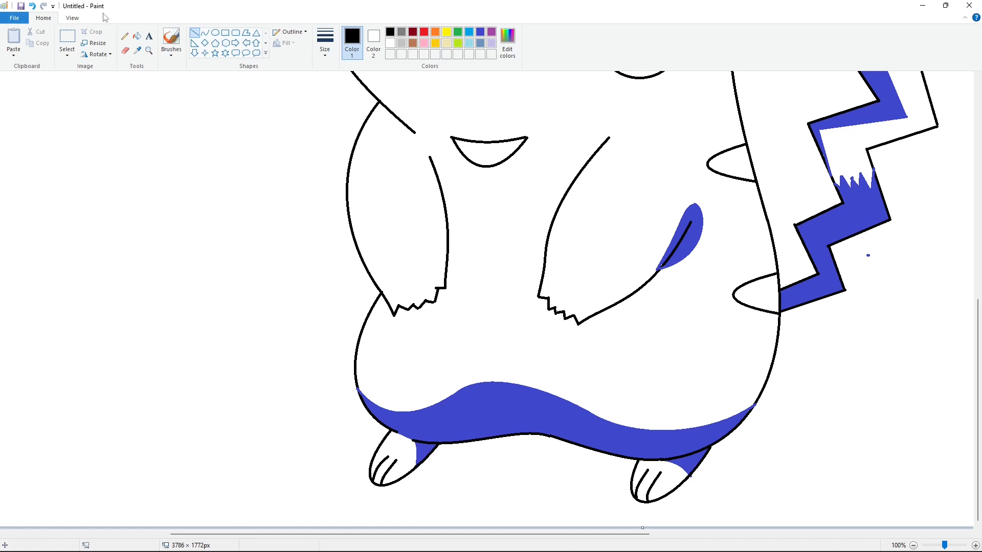
{"action": "left_click", "coordinate": [137, 37]}
{"action": "left_click", "coordinate": [391, 43]}
{"action": "scroll", "coordinate": [609, 517], "scroll_direction": "right", "scroll_amount": 2}
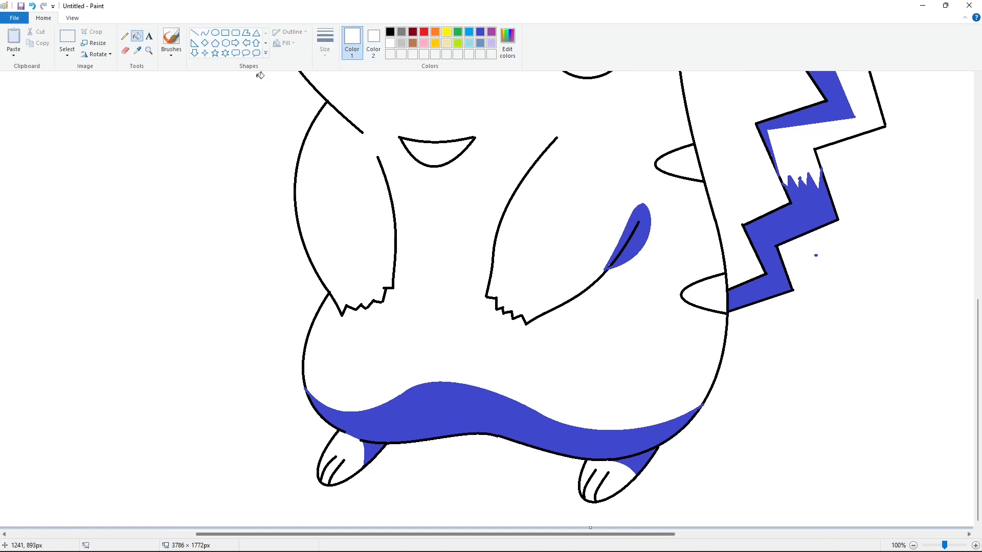
- Retrace the black outline along both edges of the tail where its middle section meets the jagged base marking
{"action": "left_click", "coordinate": [195, 33]}
{"action": "left_click", "coordinate": [390, 32]}
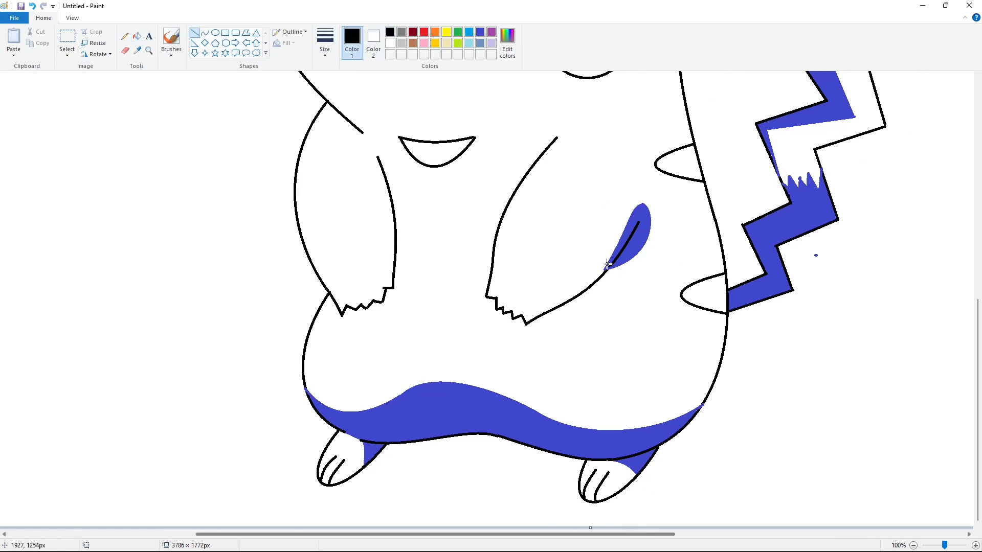
{"action": "scroll", "coordinate": [550, 241], "scroll_direction": "up", "scroll_amount": 7}
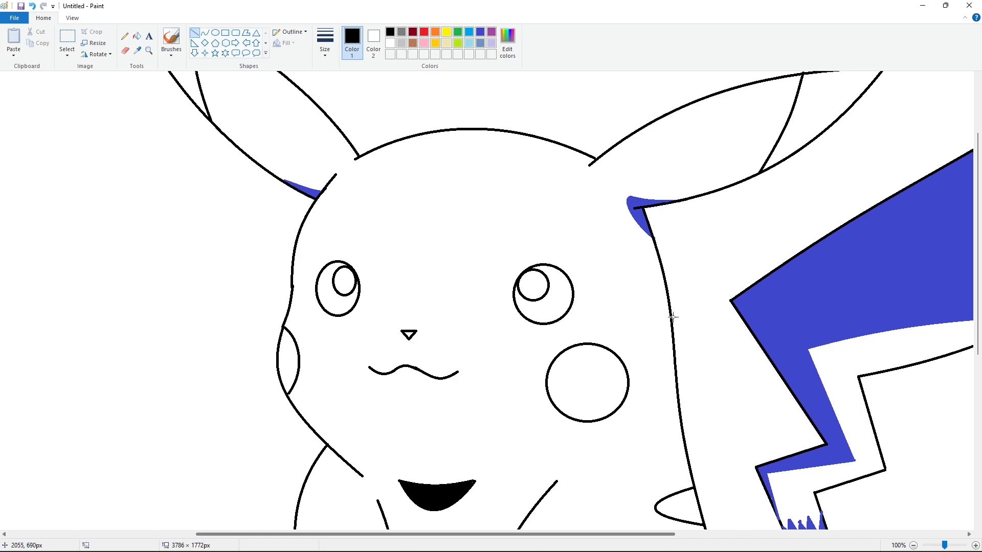
{"action": "scroll", "coordinate": [522, 528], "scroll_direction": "right", "scroll_amount": 5}
{"action": "scroll", "coordinate": [533, 281], "scroll_direction": "down", "scroll_amount": 3}
{"action": "scroll", "coordinate": [751, 300], "scroll_direction": "up", "scroll_amount": 3}
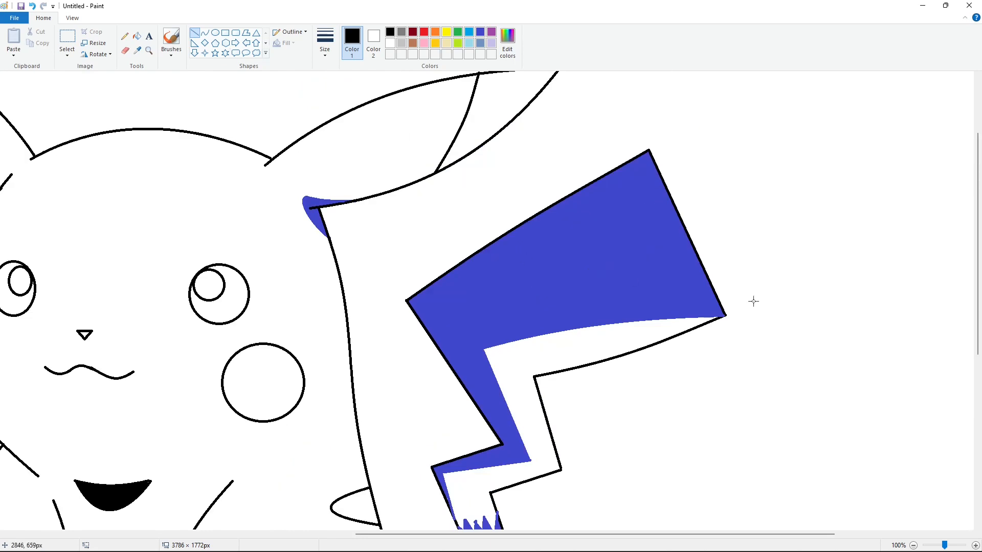
{"action": "scroll", "coordinate": [757, 333], "scroll_direction": "down", "scroll_amount": 4}
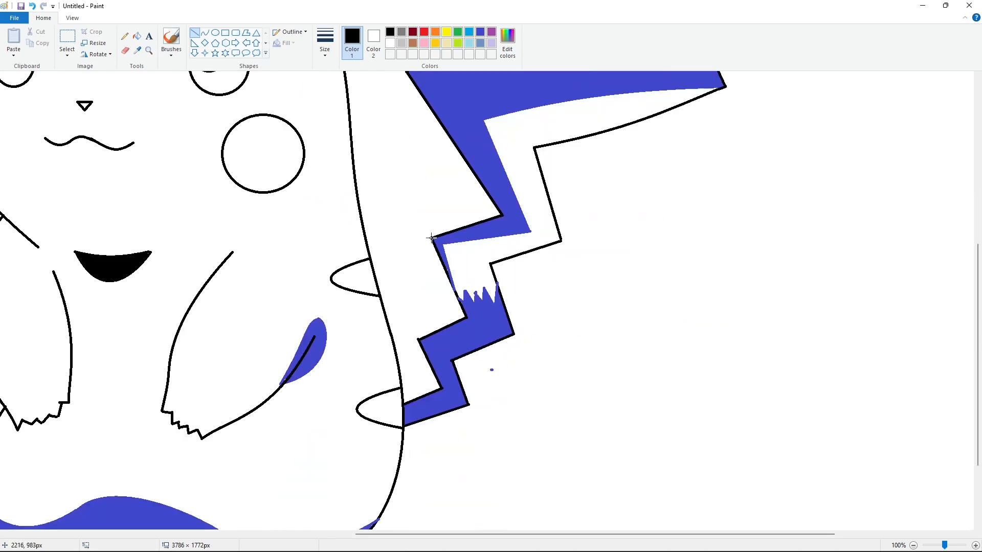
{"action": "left_click_drag", "start_coordinate": [466, 316], "coordinate": [466, 317]}
{"action": "left_click", "coordinate": [531, 308]}
{"action": "left_click_drag", "start_coordinate": [491, 264], "coordinate": [514, 334]}
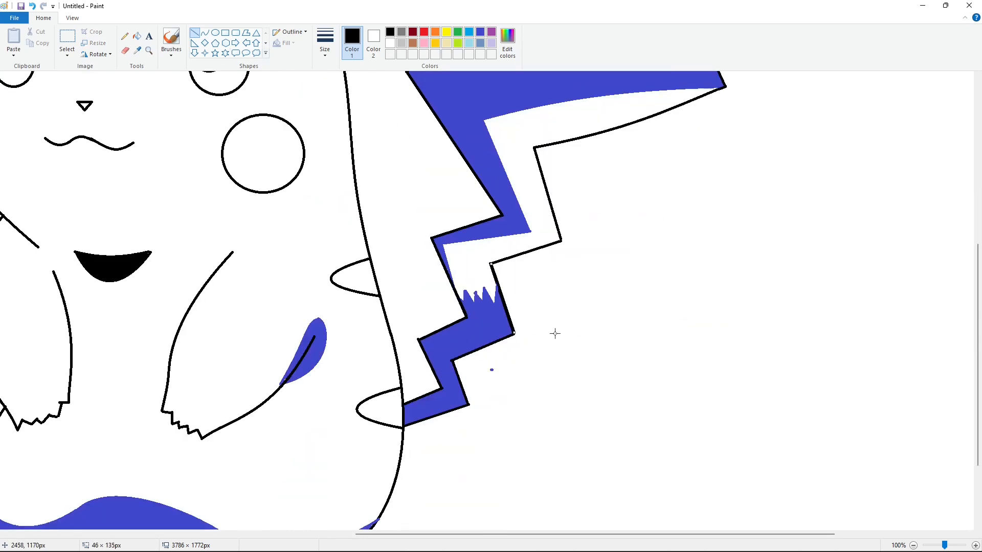
{"action": "left_click", "coordinate": [555, 333]}
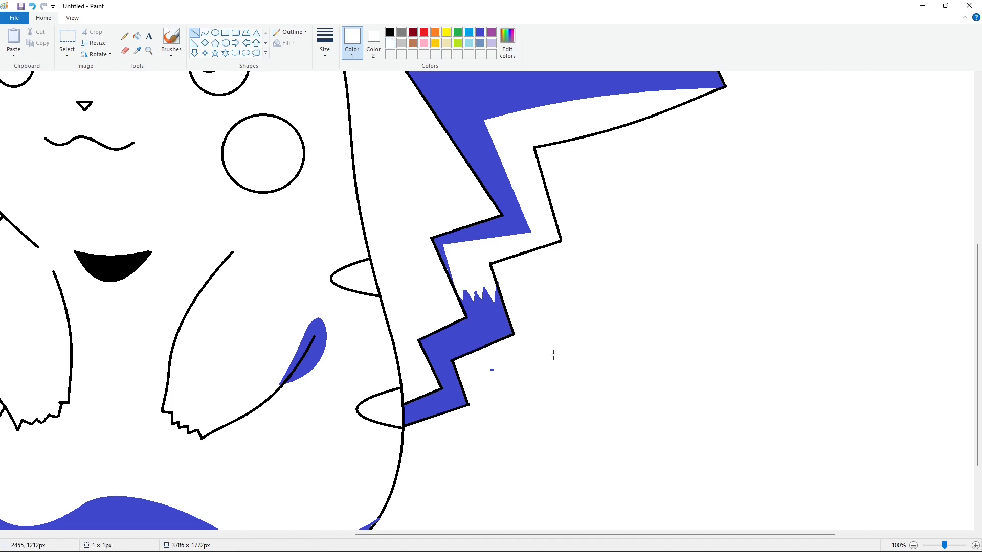
- Flood the background with indigo and refill it with white to absorb the stray dot beside the tail
{"action": "scroll", "coordinate": [552, 353], "scroll_direction": "down", "scroll_amount": 2}
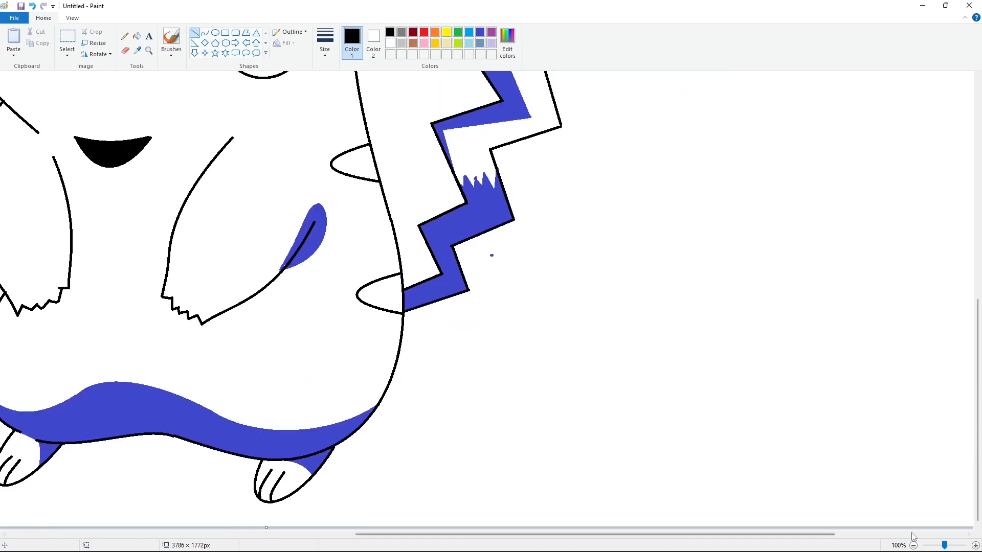
{"action": "scroll", "coordinate": [784, 399], "scroll_direction": "down", "scroll_amount": 1}
{"action": "left_click", "coordinate": [138, 36]}
{"action": "left_click", "coordinate": [481, 32]}
{"action": "left_click", "coordinate": [495, 120]}
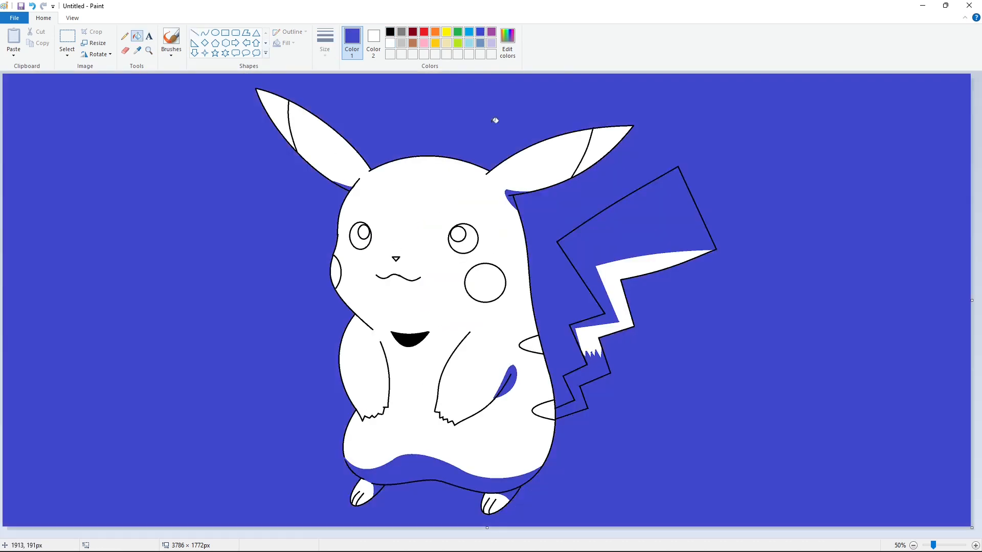
{"action": "left_click", "coordinate": [390, 43]}
{"action": "left_click", "coordinate": [444, 102]}
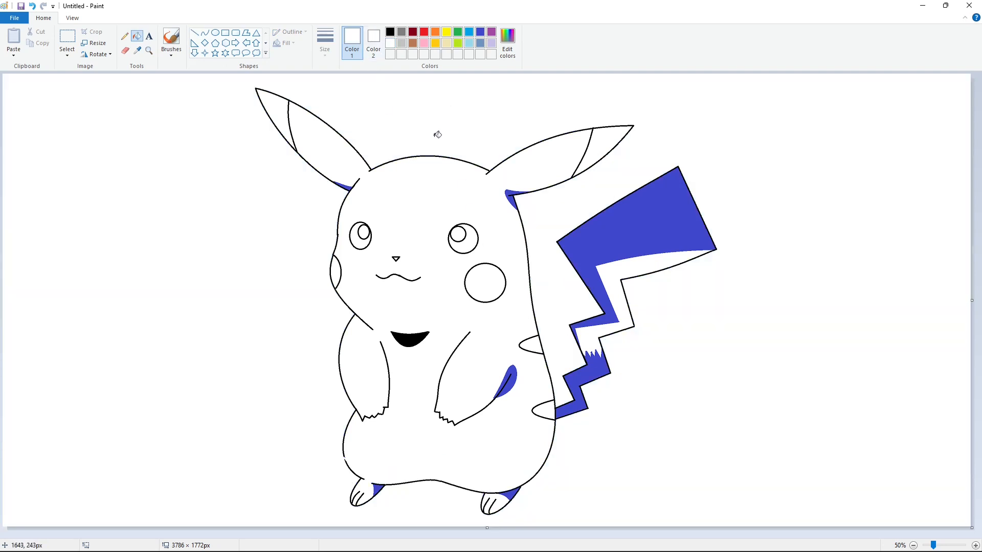
- Define a custom yellow with red 247, green 214 and blue 23
{"action": "left_click", "coordinate": [435, 43]}
{"action": "left_click", "coordinate": [504, 51]}
{"action": "left_click_drag", "start_coordinate": [507, 217], "coordinate": [505, 217]}
{"action": "left_click", "coordinate": [397, 349]}
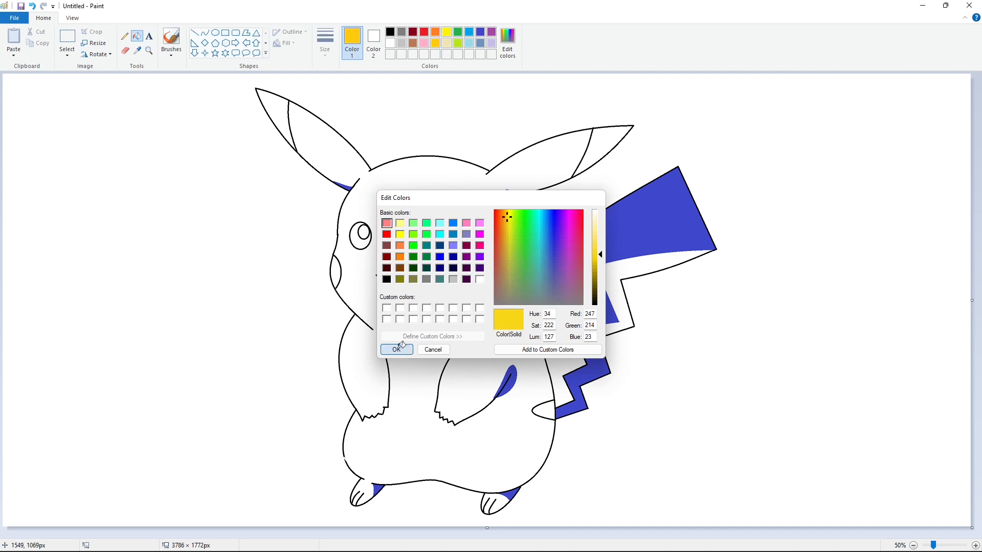
- Define a custom reddish brown with red 192, green 108 and blue 80, plus a darker brown
{"action": "left_click", "coordinate": [413, 43]}
{"action": "left_click", "coordinate": [506, 44]}
{"action": "left_click", "coordinate": [499, 263]}
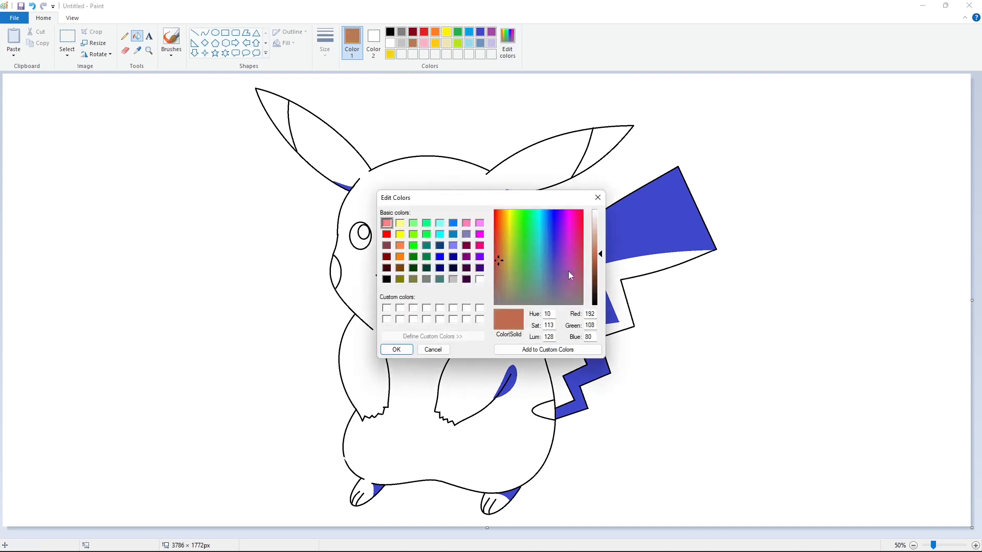
{"action": "left_click", "coordinate": [397, 351]}
{"action": "left_click", "coordinate": [506, 44]}
{"action": "mouse_move", "coordinate": [603, 255]}
{"action": "left_mouse_down"}
{"action": "mouse_move", "coordinate": [603, 270]}
{"action": "mouse_move", "coordinate": [600, 257]}
{"action": "left_mouse_up"}
{"action": "left_click", "coordinate": [398, 351]}
- Define a custom golden orange with red 228, green 164 and blue 14
{"action": "left_click", "coordinate": [390, 55]}
{"action": "left_click", "coordinate": [507, 44]}
{"action": "left_click", "coordinate": [502, 216]}
{"action": "left_click", "coordinate": [505, 217]}
{"action": "left_click", "coordinate": [505, 218]}
{"action": "left_click", "coordinate": [503, 222]}
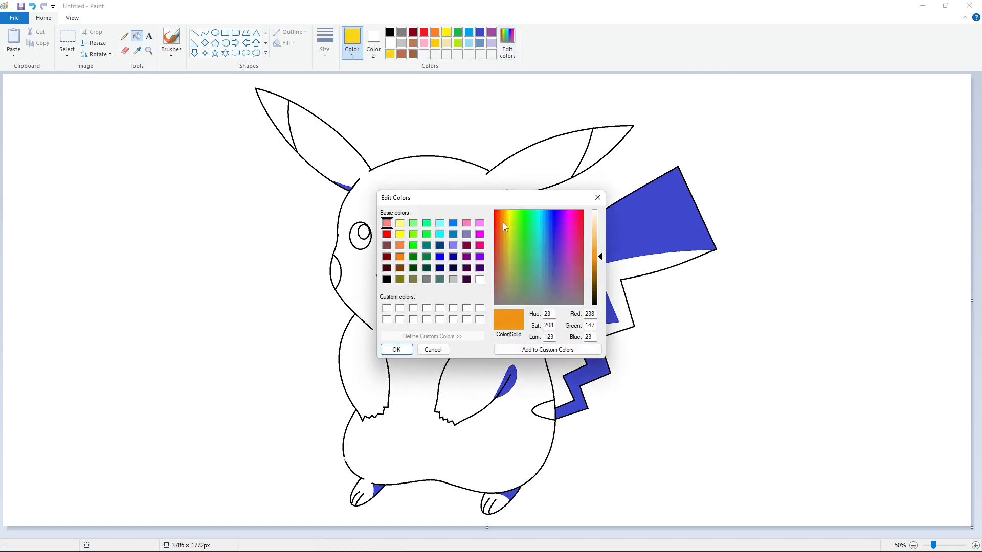
{"action": "left_click", "coordinate": [505, 221]}
{"action": "left_click", "coordinate": [602, 259]}
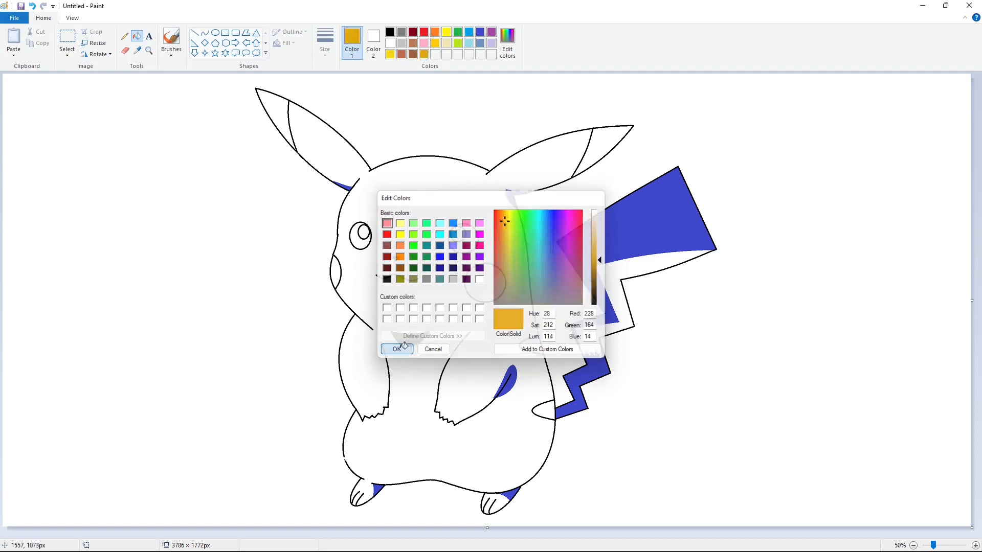
{"action": "left_click", "coordinate": [397, 349]}
- Fill both ear tips and both eyes around their highlights with black
{"action": "left_click", "coordinate": [391, 31]}
{"action": "left_click", "coordinate": [276, 115]}
{"action": "left_click", "coordinate": [605, 147]}
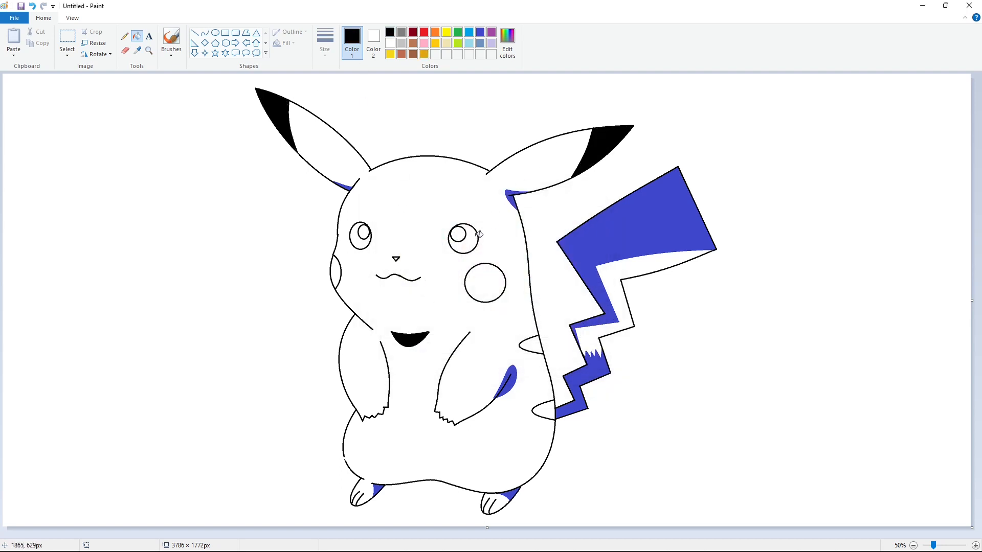
{"action": "left_click", "coordinate": [476, 237]}
{"action": "left_click", "coordinate": [366, 240]}
- Fill both cheeks with red and colour the tail's base brown and its white lower strip golden orange
{"action": "left_click", "coordinate": [425, 32]}
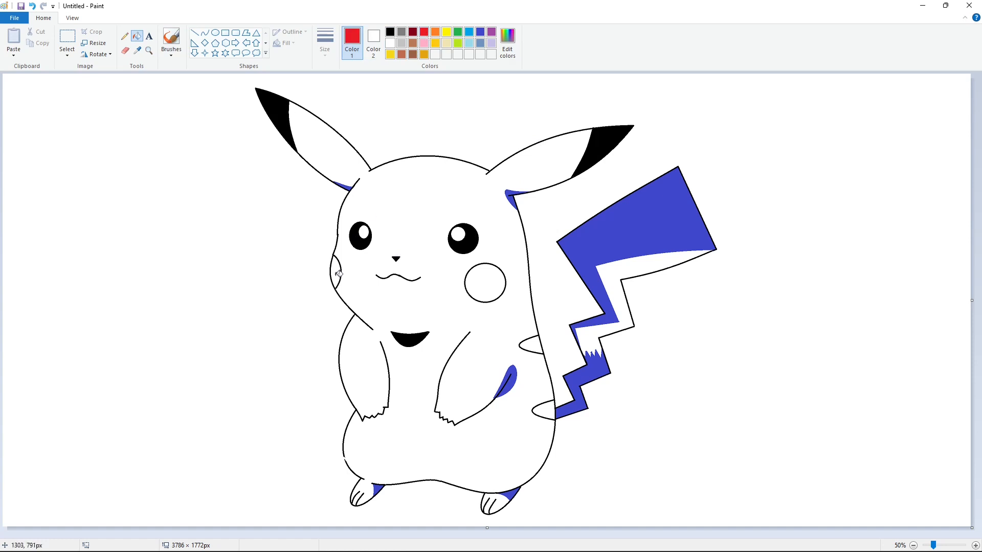
{"action": "left_click", "coordinate": [339, 274]}
{"action": "left_click", "coordinate": [490, 274]}
{"action": "left_click", "coordinate": [412, 42]}
{"action": "left_click", "coordinate": [598, 365]}
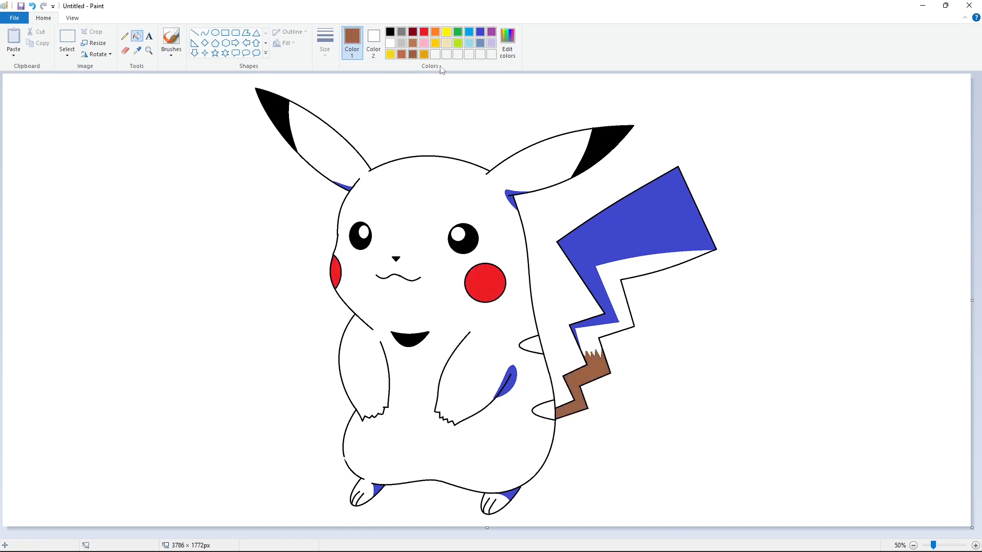
{"action": "left_click", "coordinate": [424, 53]}
{"action": "left_click", "coordinate": [617, 288]}
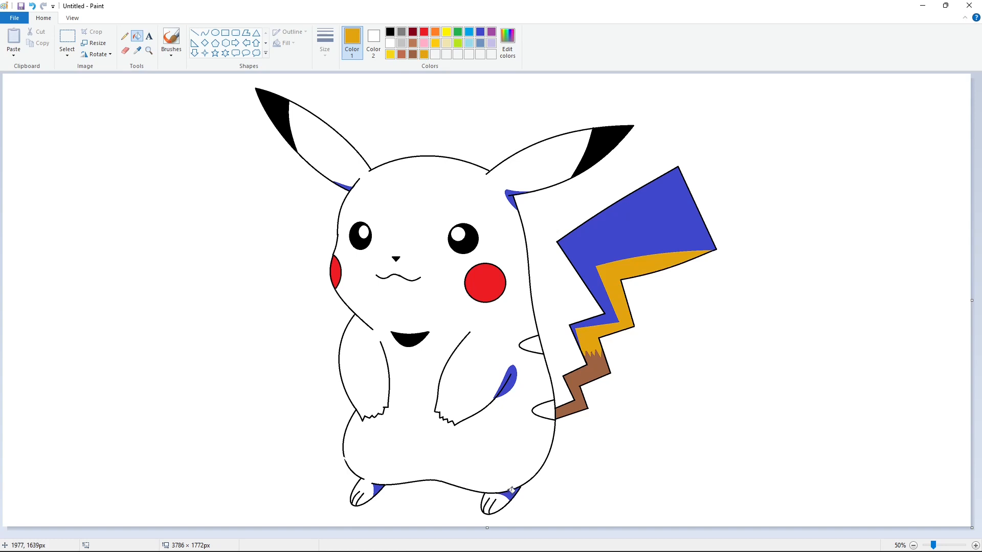
- Undo the recent colour fills on the tail, cheeks and nose
{"action": "key", "text": "ctrl+z"}
{"action": "key", "text": "ctrl+z"}
{"action": "key", "text": "ctrl+z"}
{"action": "key", "text": "ctrl+z"}
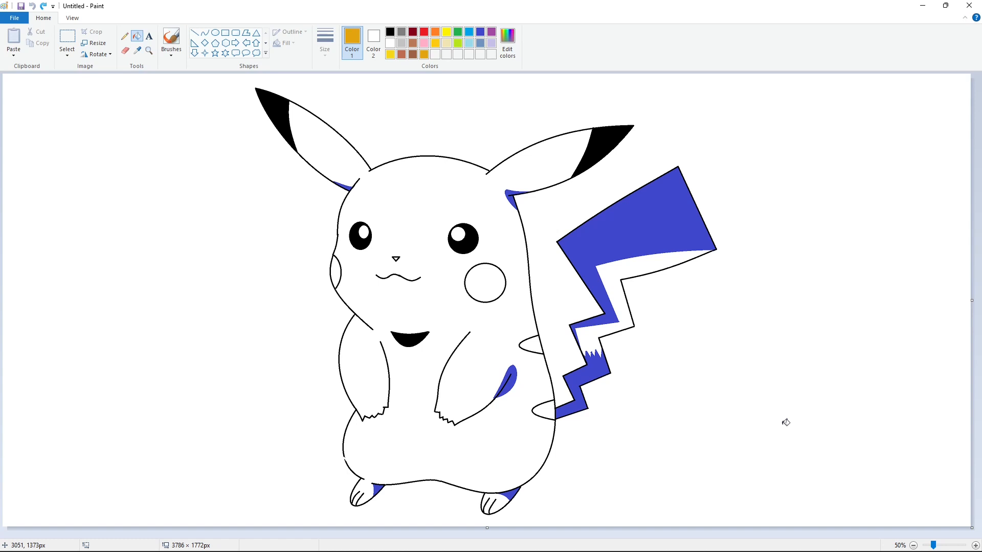
- Redraw the wavy upper edge of the lower body shadow with indigo curves from one side of the body to the other
{"action": "left_click", "coordinate": [480, 31]}
{"action": "left_click", "coordinate": [204, 33]}
{"action": "left_click_drag", "start_coordinate": [543, 464], "coordinate": [548, 486]}
{"action": "left_click_drag", "start_coordinate": [445, 463], "coordinate": [346, 458]}
{"action": "mouse_move", "coordinate": [368, 462]}
{"action": "left_mouse_down"}
{"action": "mouse_move", "coordinate": [360, 472]}
{"action": "mouse_move", "coordinate": [368, 464]}
{"action": "mouse_move", "coordinate": [346, 461]}
{"action": "mouse_move", "coordinate": [361, 471]}
{"action": "left_mouse_up"}
{"action": "left_click", "coordinate": [557, 477]}
{"action": "key", "text": "ctrl+z"}
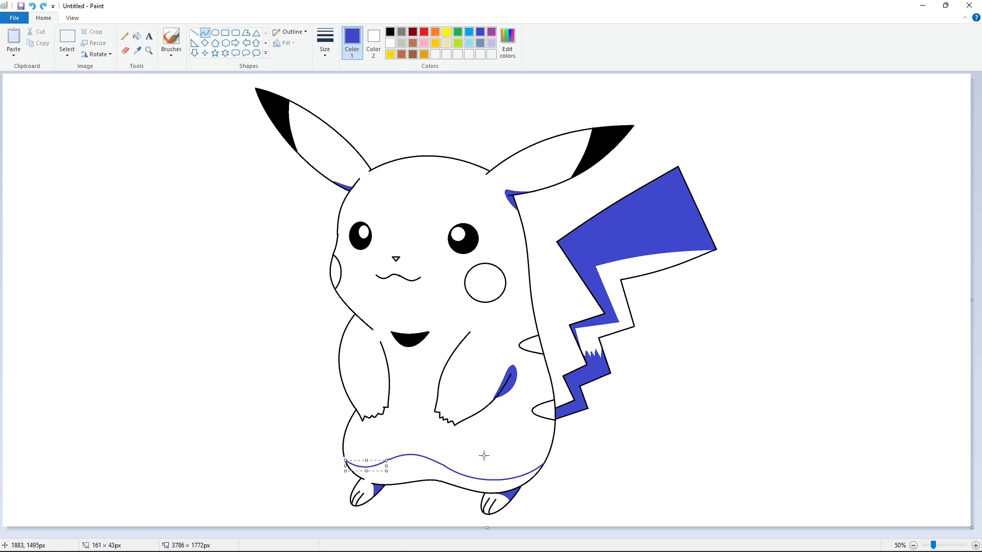
{"action": "left_click", "coordinate": [483, 456]}
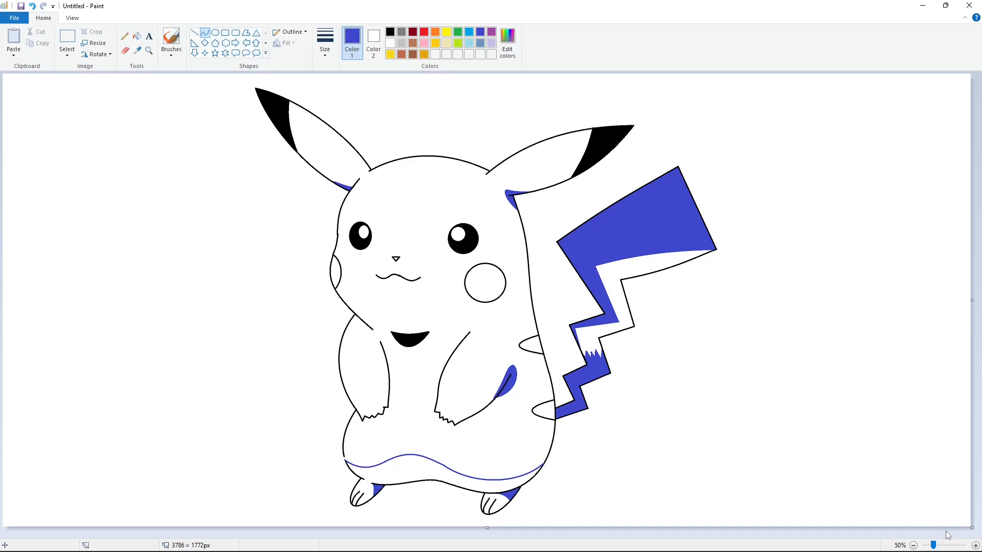
- Patch the body outline with short black lines where the lower shadow curve meets it on each side
{"action": "left_click", "coordinate": [976, 546]}
{"action": "scroll", "coordinate": [552, 445], "scroll_direction": "down", "scroll_amount": 3}
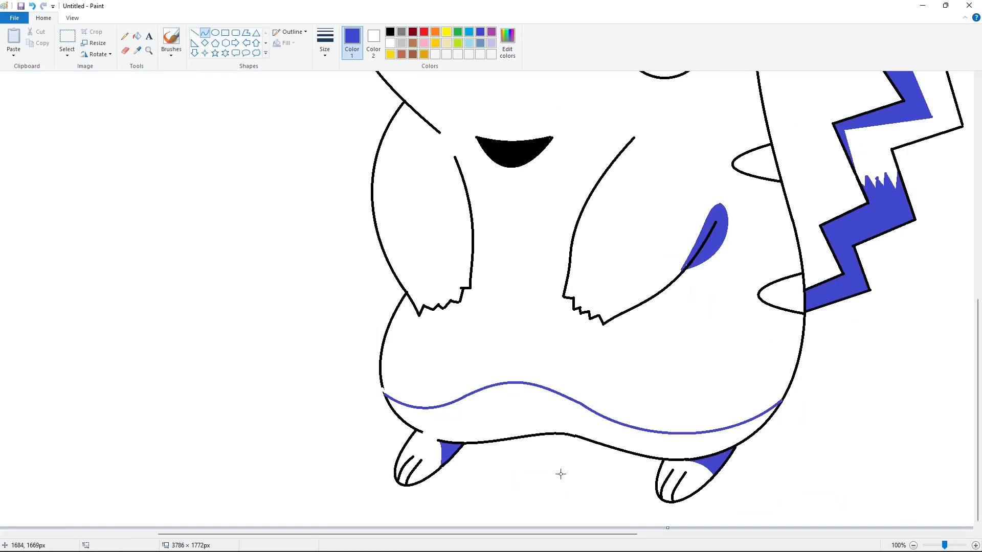
{"action": "left_click", "coordinate": [390, 32]}
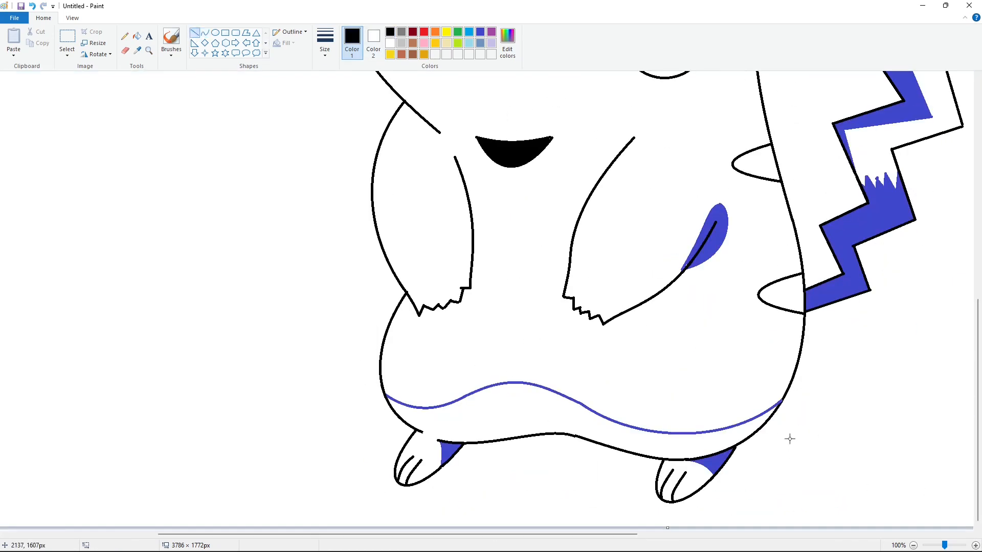
{"action": "left_click_drag", "start_coordinate": [781, 406], "coordinate": [780, 407]}
{"action": "left_click", "coordinate": [814, 410]}
{"action": "scroll", "coordinate": [778, 395], "scroll_direction": "down", "scroll_amount": 1}
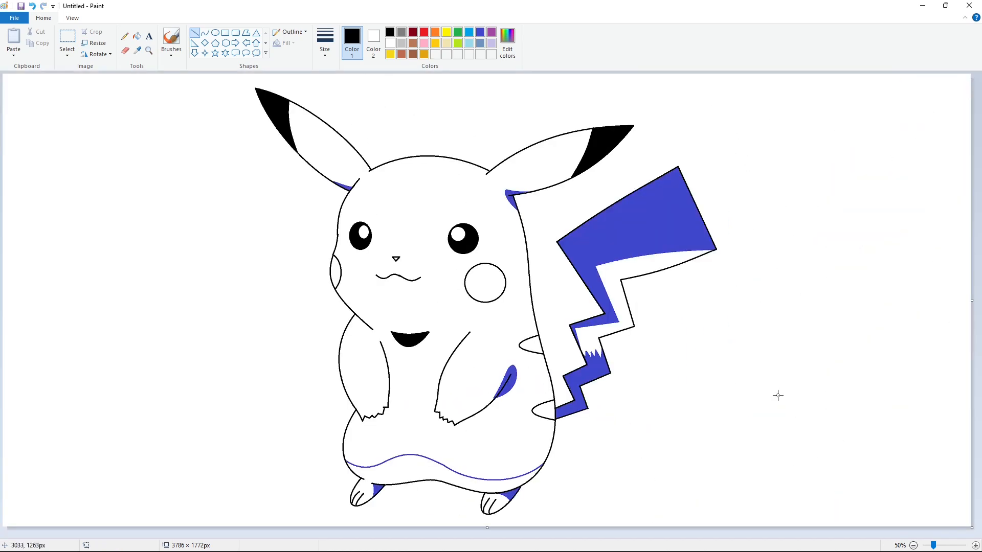
- Close the outline gap above the left foot with indigo and fill the lower body shadow with indigo
{"action": "left_click", "coordinate": [975, 545]}
{"action": "left_click_drag", "start_coordinate": [247, 535], "coordinate": [369, 535]}
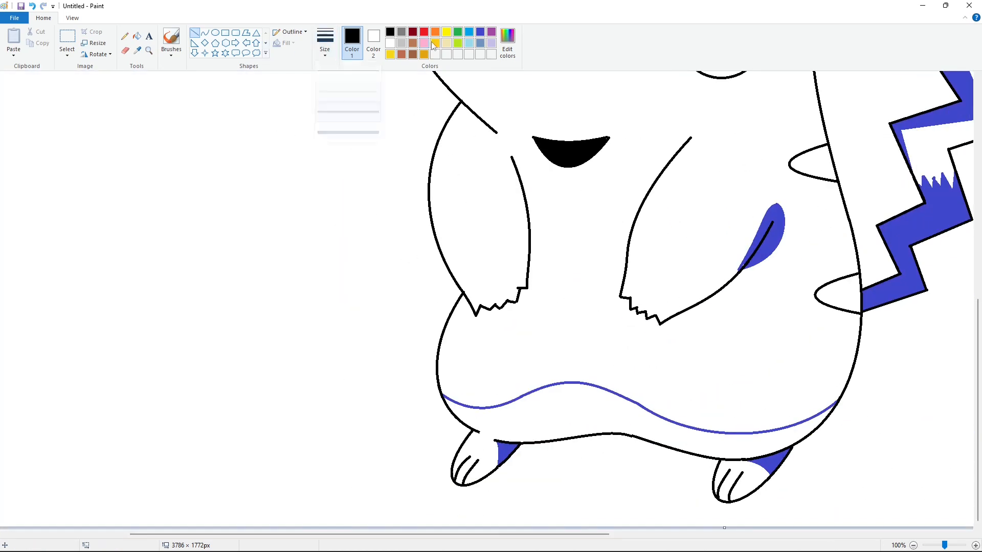
{"action": "left_click", "coordinate": [480, 32]}
{"action": "left_click", "coordinate": [137, 35]}
{"action": "left_click", "coordinate": [550, 403]}
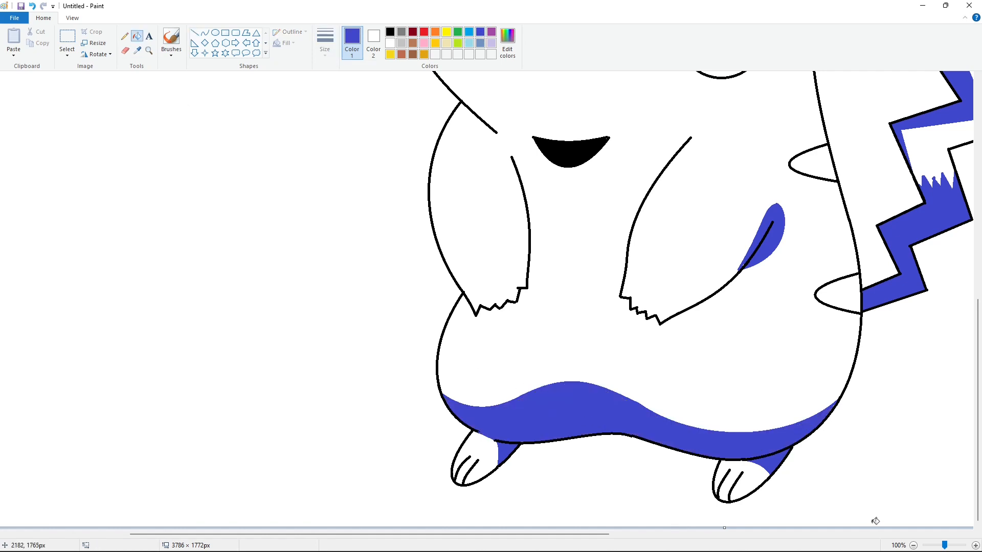
{"action": "scroll", "coordinate": [876, 522], "scroll_direction": "down", "scroll_amount": 1}
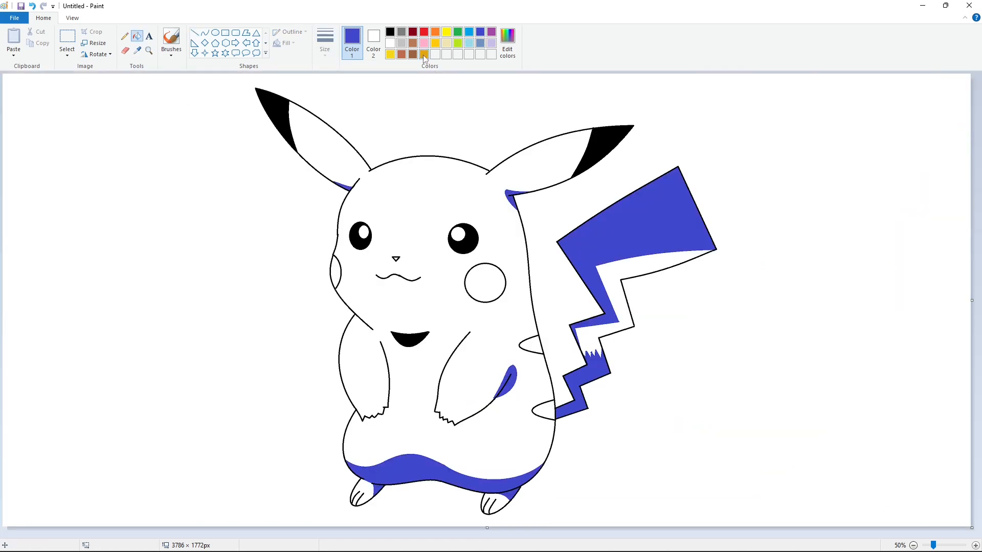
- Fill the tail's lower strip, both ear-base shadows and the chin shadow with the custom golden orange
{"action": "left_click", "coordinate": [424, 55]}
{"action": "left_click", "coordinate": [403, 56]}
{"action": "left_click", "coordinate": [424, 55]}
{"action": "left_click", "coordinate": [626, 263]}
{"action": "left_click", "coordinate": [511, 194]}
{"action": "left_click", "coordinate": [352, 186]}
{"action": "left_click", "coordinate": [412, 337]}
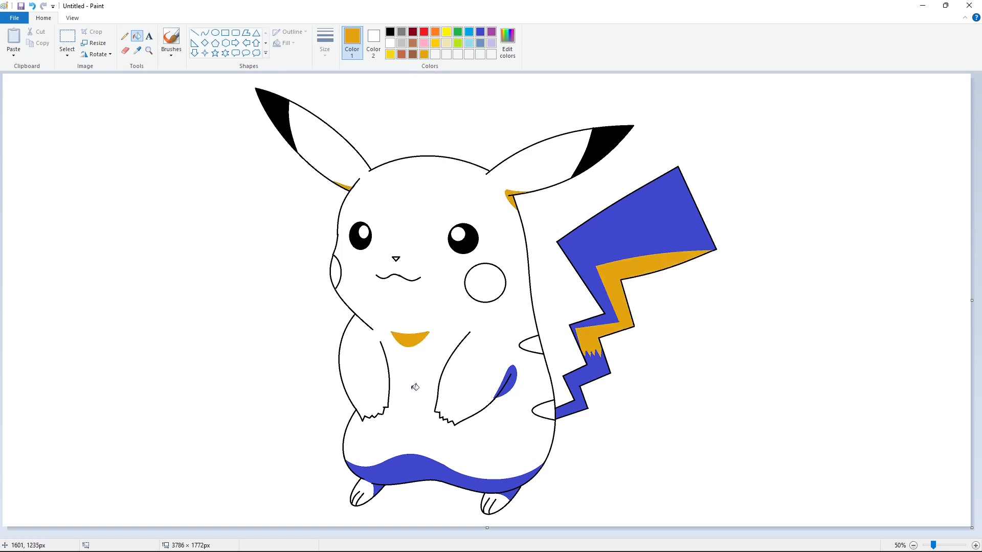
- Fill the lower body, both foot shadows and the elbow shadow with the golden orange
{"action": "left_click", "coordinate": [413, 468]}
{"action": "left_click", "coordinate": [509, 495]}
{"action": "left_click", "coordinate": [388, 489]}
{"action": "left_click", "coordinate": [507, 381]}
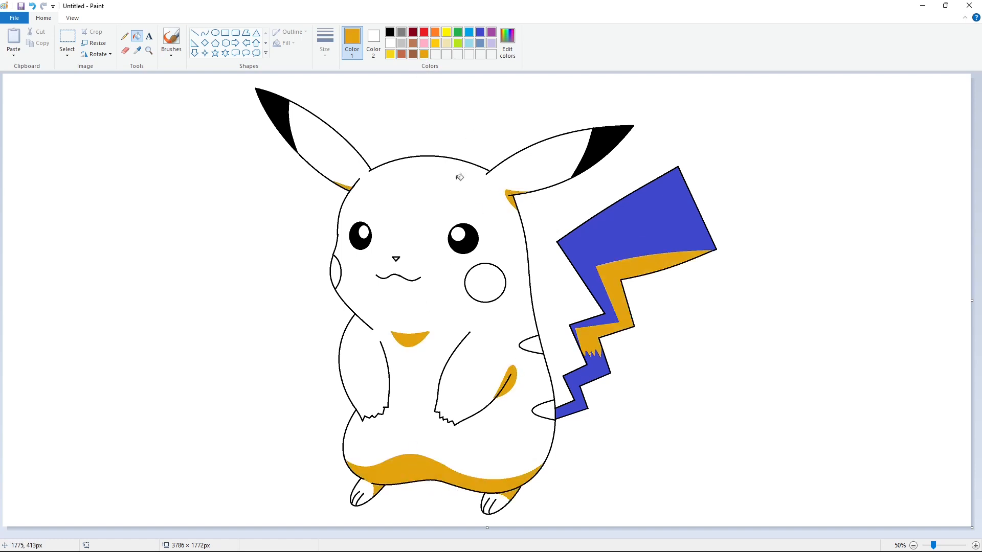
- Fill the nose with black and both cheeks with red
{"action": "left_click", "coordinate": [390, 32]}
{"action": "left_click", "coordinate": [396, 258]}
{"action": "left_click", "coordinate": [424, 32]}
{"action": "left_click", "coordinate": [485, 283]}
{"action": "left_click", "coordinate": [338, 271]}
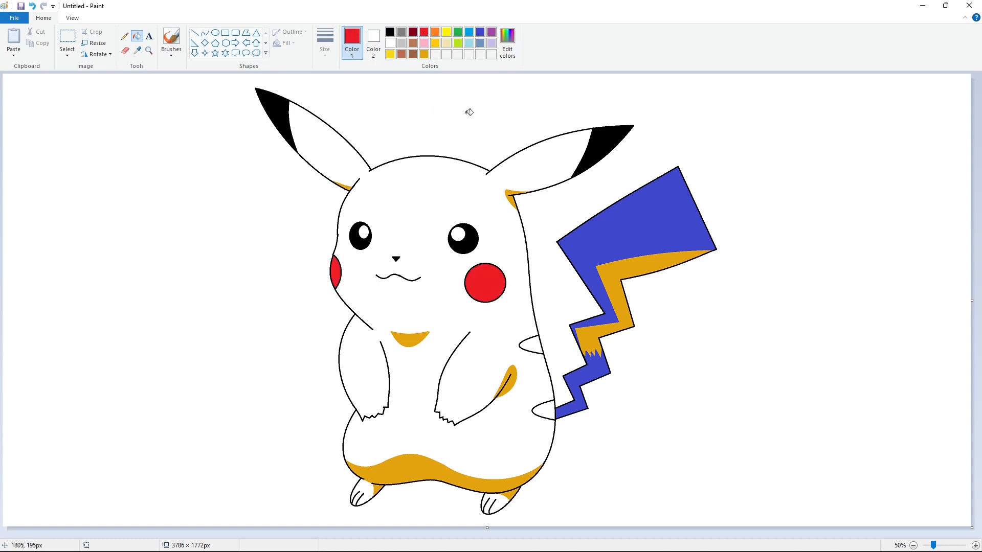
- Fill the two back stripes with the custom reddish brown and the tail's base with the darker brown
{"action": "left_click", "coordinate": [402, 54]}
{"action": "left_click", "coordinate": [532, 344]}
{"action": "left_click", "coordinate": [545, 410]}
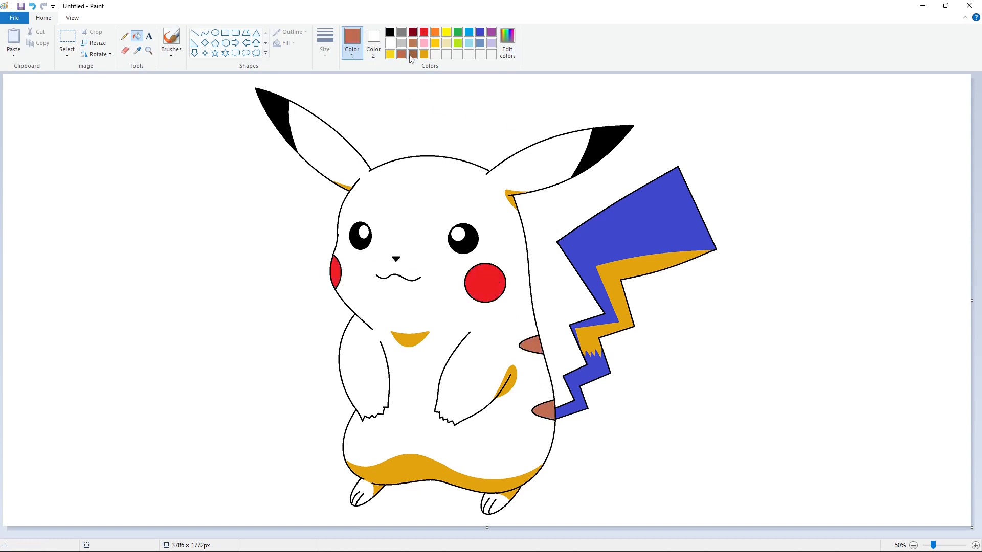
{"action": "left_click", "coordinate": [412, 54]}
{"action": "left_click", "coordinate": [578, 394]}
- Fill the upper tail, the head and body, and both feet with the custom yellow
{"action": "left_click", "coordinate": [390, 54]}
{"action": "left_click", "coordinate": [614, 234]}
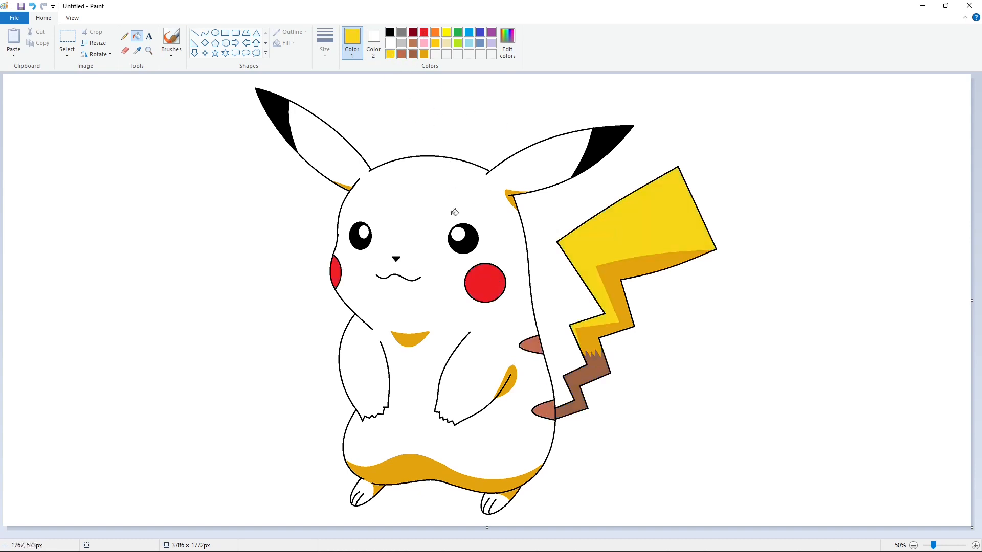
{"action": "left_click", "coordinate": [429, 199]}
{"action": "left_click", "coordinate": [499, 502]}
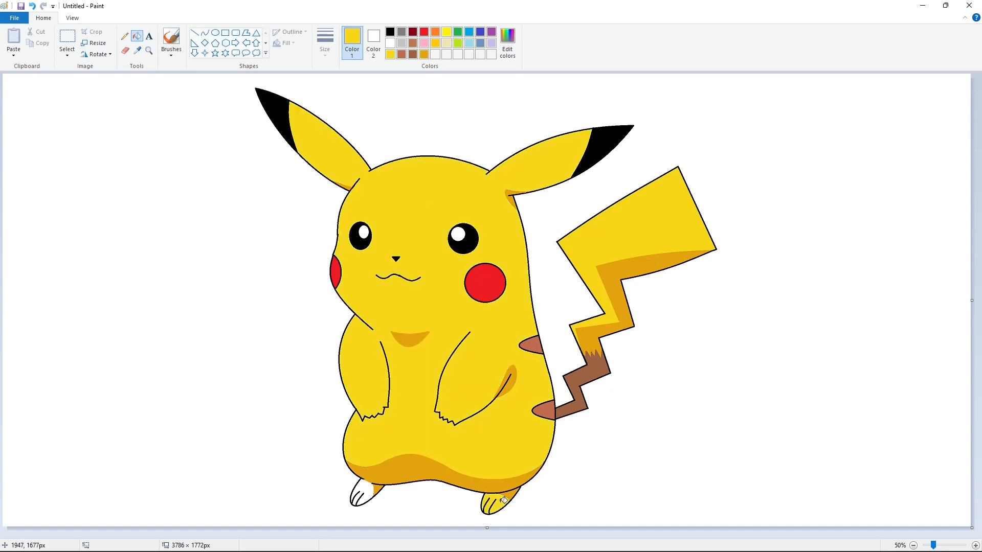
{"action": "left_click", "coordinate": [367, 489]}
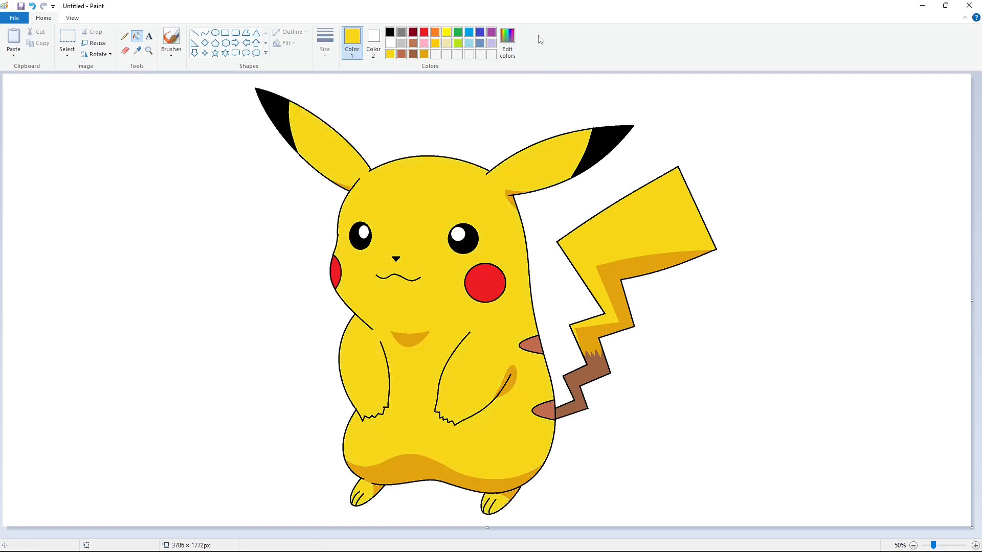